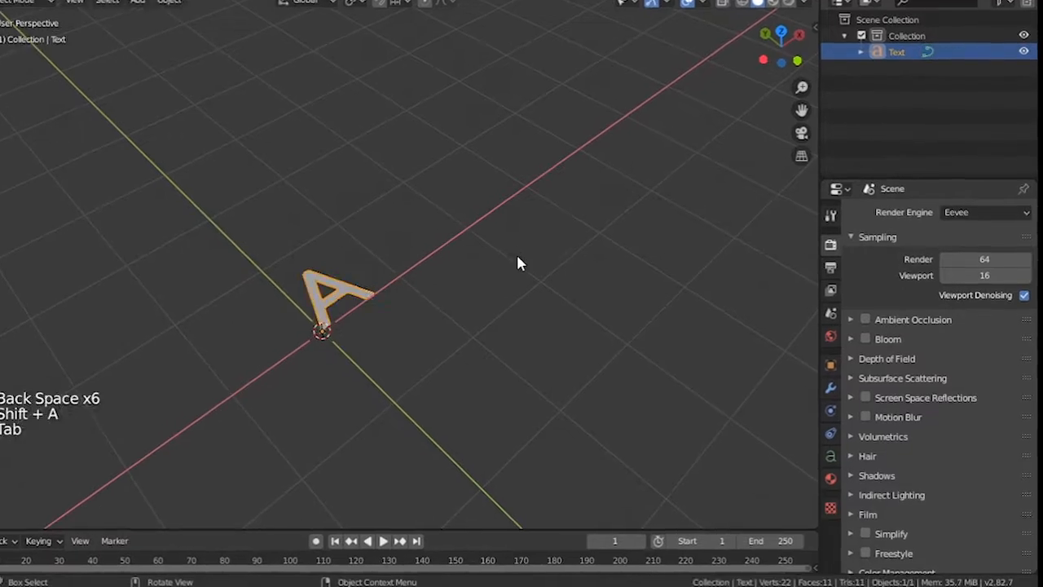
Set the horizontal paragraph alignment of the letter A text object to Center.
middle_click_drag(436, 317, 367, 277)
middle_click_drag(367, 277, 332, 266, "shift")
key("KP_Decimal")
left_click(833, 459)
scroll(961, 391, "down", 2)
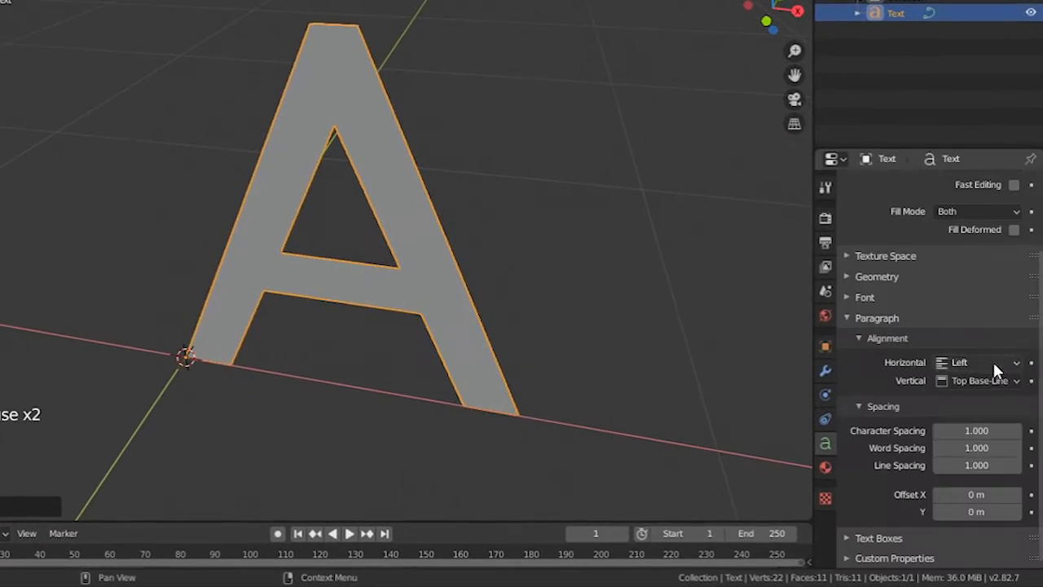
left_click(992, 363)
left_click(957, 422)
Load BLKCHCRY.TTF from the Fonts folder as the text object's regular font.
middle_click_drag(211, 330, 303, 340)
left_click(865, 299)
left_click(1012, 321)
left_click(244, 476)
left_click(402, 210)
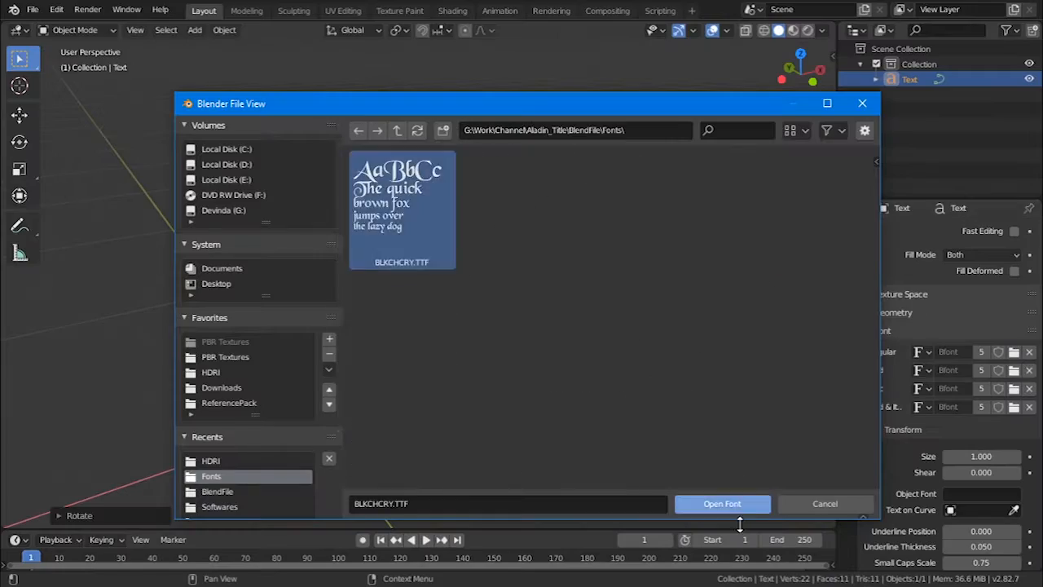
left_click(734, 505)
Give the letter A extruded thickness and a beveled edge through its geometry settings.
left_click(904, 312)
left_click_drag(978, 349, 1002, 349)
mouse_move(981, 409)
left_mouse_down()
mouse_move(1000, 410)
mouse_move(982, 410)
mouse_move(981, 393)
left_mouse_up()
middle_click_drag(419, 342, 586, 317, "ctrl")
middle_click_drag(619, 325, 632, 303, "ctrl")
Duplicate the A, change the copy's text to v and place it beside the A along the X axis.
left_click(827, 377)
middle_click_drag(570, 245, 570, 285, "ctrl")
middle_click_drag(570, 285, 541, 280)
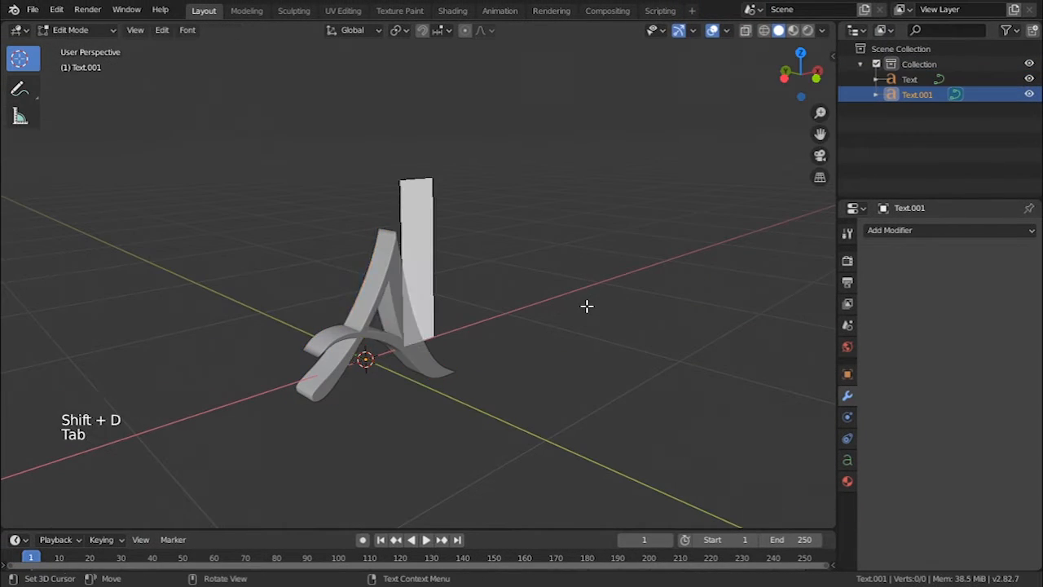
key("g")
key("x")
left_click(589, 349)
Duplicate the v along the X axis and change the copy's text to e.
key("shift+d")
left_click(657, 333)
key("Tab")
key("BackSpace")
type("e")
key("Tab")
middle_click_drag(657, 333, 458, 356, "shift")
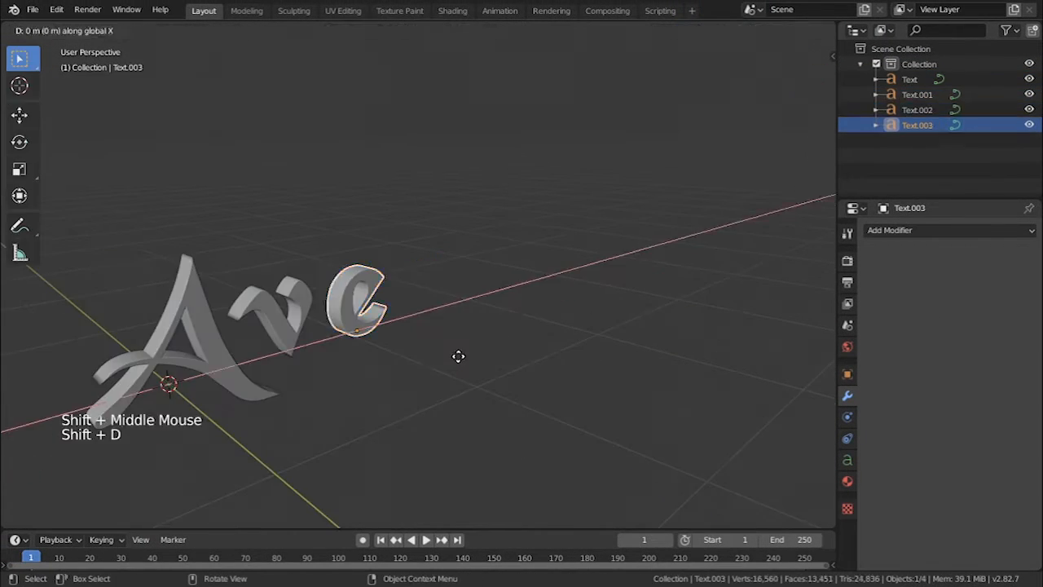
Complete the word Avengers with further letter duplicates, changing the text of the last copy to s.
key("Tab")
key("BackSpace")
type("s")
key("Tab")
In front view, move the individual letters along the X axis to close the gaps in the word Avengers.
key("KP_1")
left_click(326, 299)
key("g")
key("x")
left_click(337, 331)
left_click(374, 301)
key("g")
key("x")
left_click(469, 331)
left_click(557, 300)
left_click_drag(595, 317, 479, 316)
left_click(610, 300)
left_click_drag(705, 325, 546, 325)
middle_click_drag(547, 325, 423, 334)
Add a Subdivision Surface modifier to the letter A.
left_click(351, 305)
left_click(949, 229)
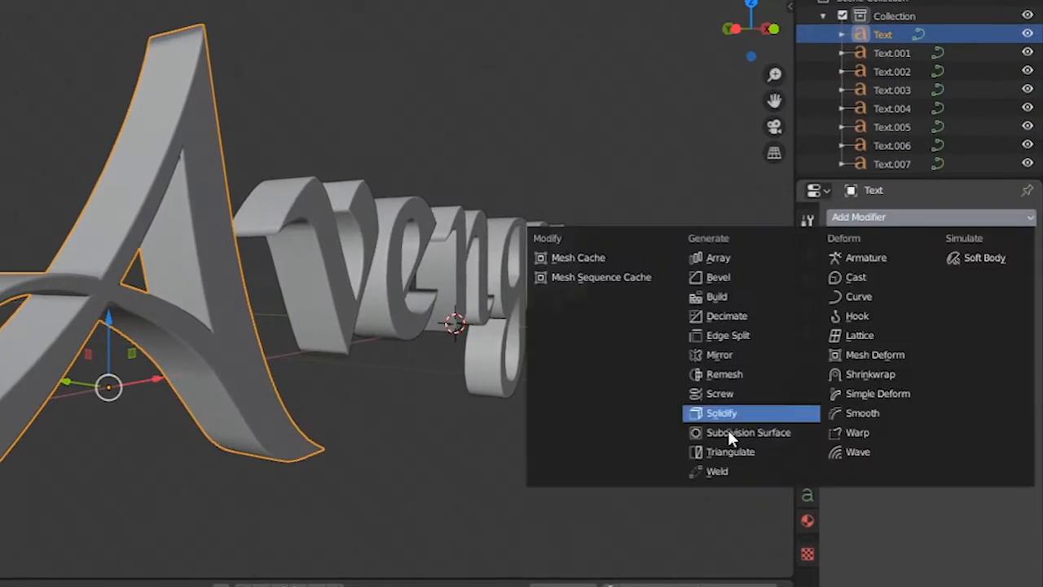
left_click(729, 433)
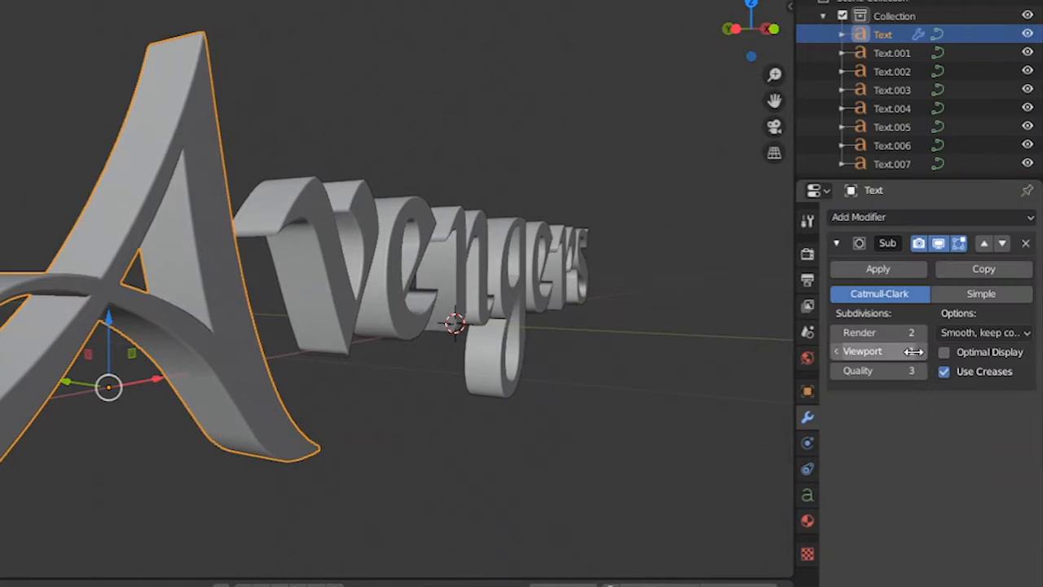
Add a camera to the scene and rotate it 90° about the X axis.
key("shift+a")
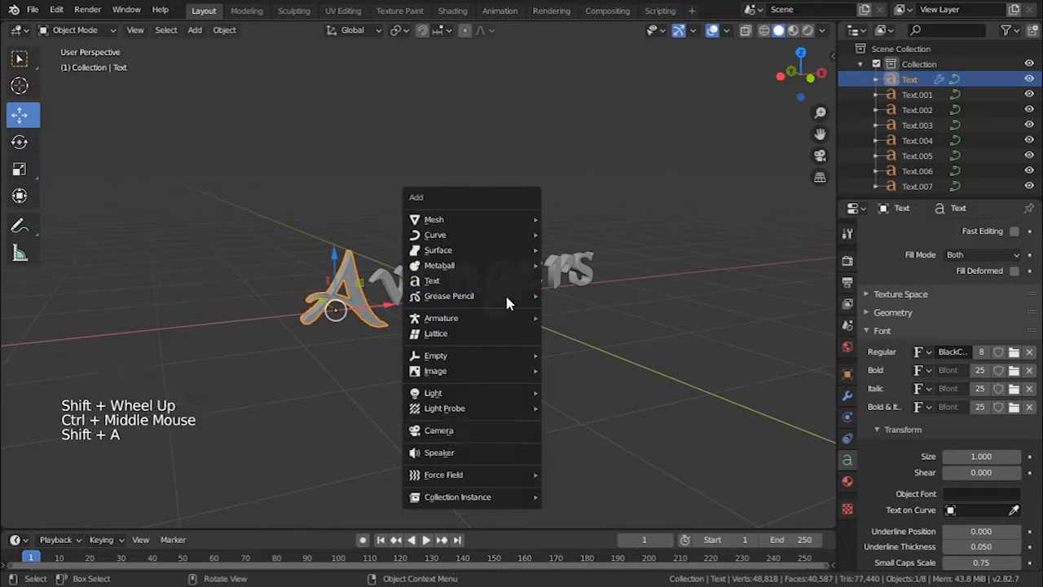
left_click(481, 431)
key("alt+r")
key("ctrl+z")
key("r")
key("x")
key("9")
key("0")
key("Return")
Move the camera in front of the word and pull it back until all of Avengers fits the camera frame.
left_click_drag(443, 293, 686, 385)
key("KP_0")
left_click(972, 302)
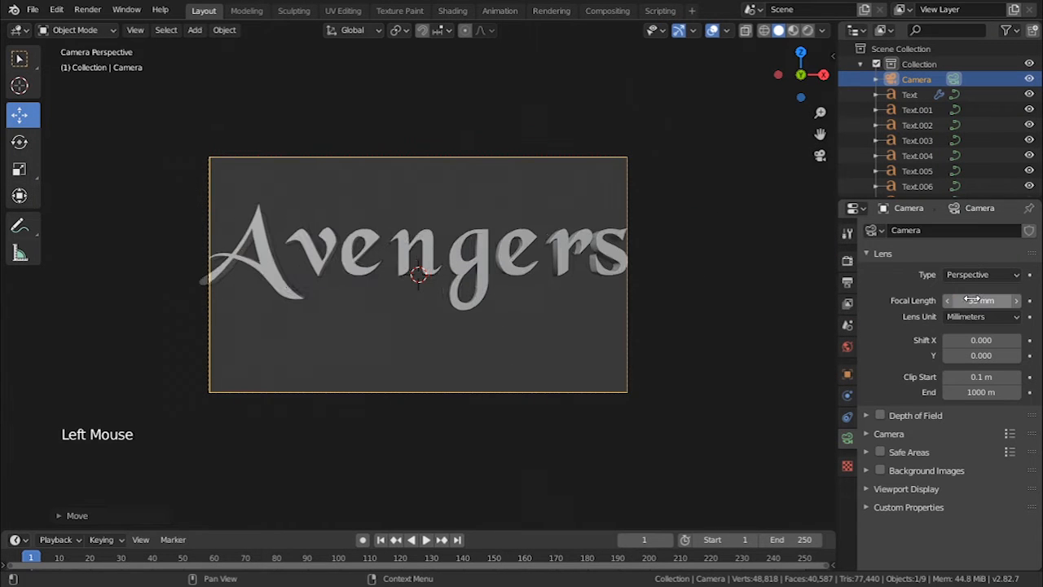
key("z")
left_click(689, 408)
Enlarge the timeline, enable auto keying and insert a camera keyframe at frame 90.
left_click_drag(514, 531, 515, 475)
left_click(308, 502)
left_click(362, 484)
key("i")
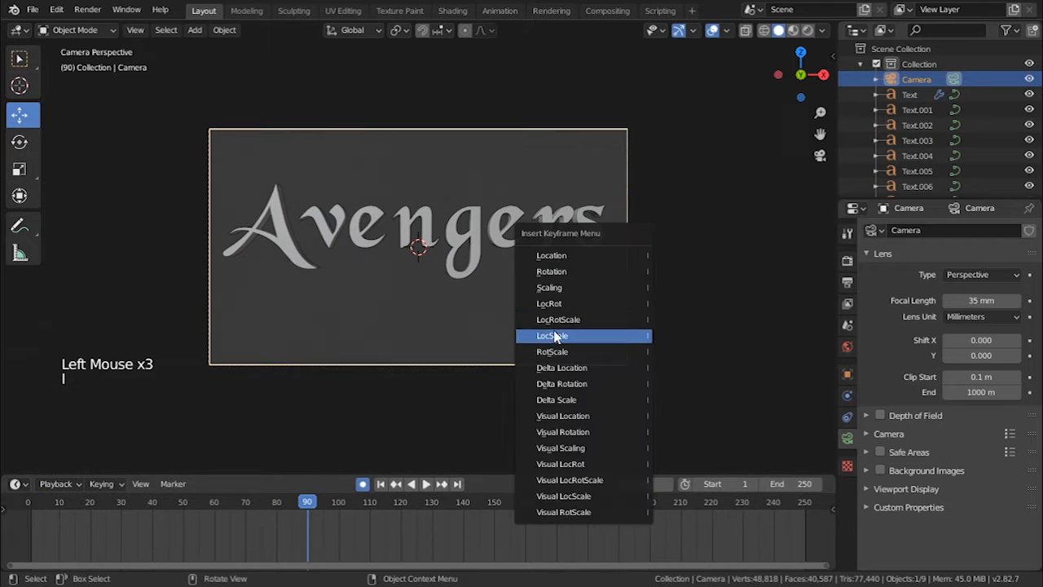
left_click(554, 335)
Set the animation's end frame to 120 and pull the camera slightly back at frame 120.
left_click(401, 501)
left_click_drag(791, 484, 734, 484)
left_click_drag(823, 564, 438, 565)
scroll(342, 342, "up", 1)
Select all the letters of Avengers and insert a keyframe for them at frame 90.
left_click(281, 233)
scroll(302, 236, "up", 1)
scroll(309, 236, "down", 1)
left_click(330, 239, "shift")
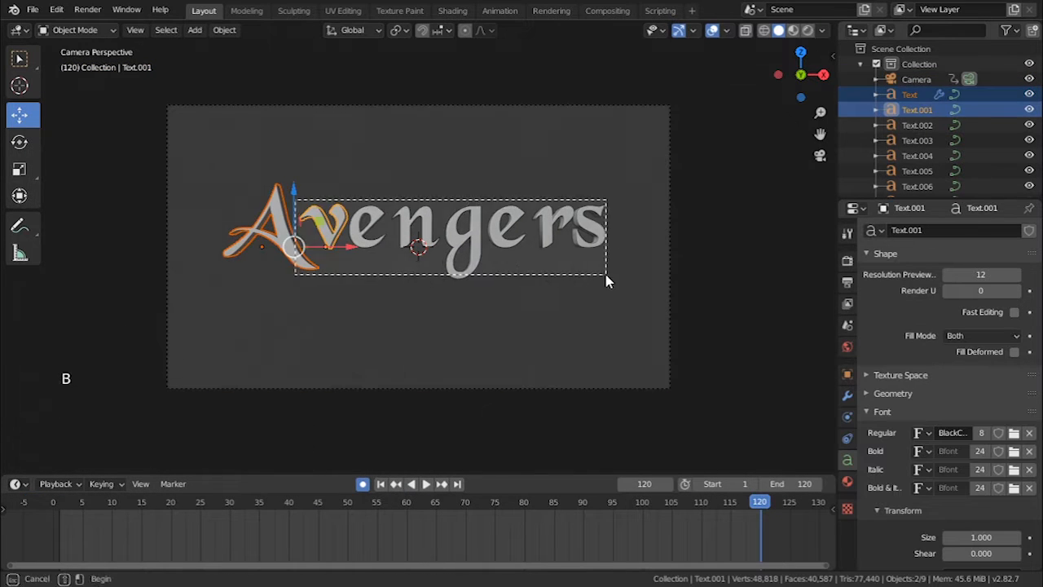
left_click_drag(605, 274, 611, 279)
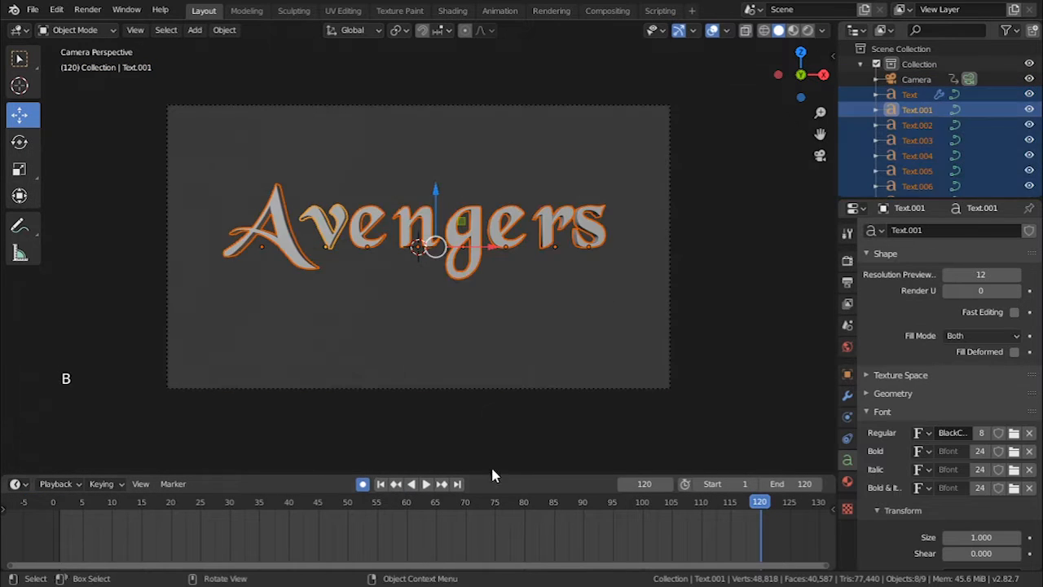
left_click(583, 502)
scroll(595, 278, "up", 1)
scroll(595, 278, "down", 1)
key("i")
left_click(595, 277)
Select the letters v to s without the A and move them at frame 1 far toward negative X, behind the A.
left_click_drag(578, 501, 544, 500)
key("alt+a")
key("b")
left_click_drag(296, 184, 616, 259)
middle_click_drag(616, 259, 466, 352)
key("KP_7")
scroll(570, 284, "down", 2)
scroll(570, 284, "up", 1)
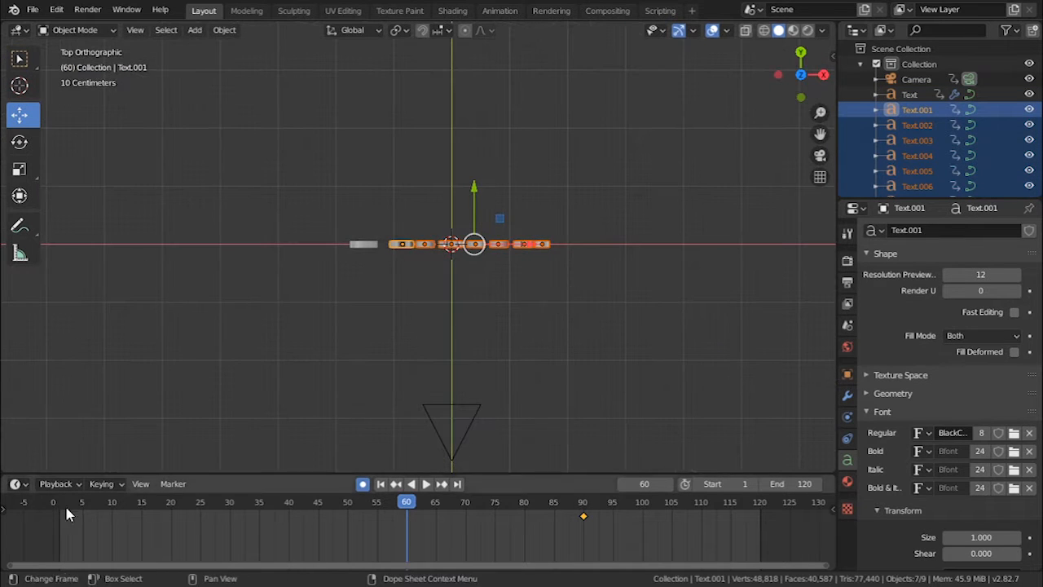
middle_click_drag(262, 259, 356, 245)
middle_click_drag(356, 245, 450, 233, "shift")
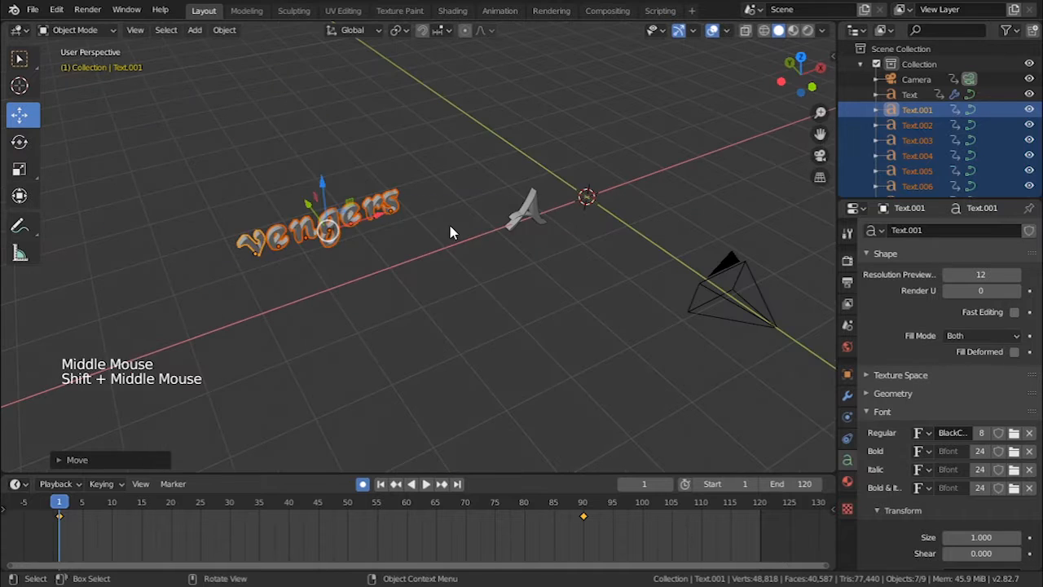
Rotate the letters v to s at frame 1, and rotate them 90° about Z at frame 45.
key("Return")
left_click_drag(391, 505, 443, 505)
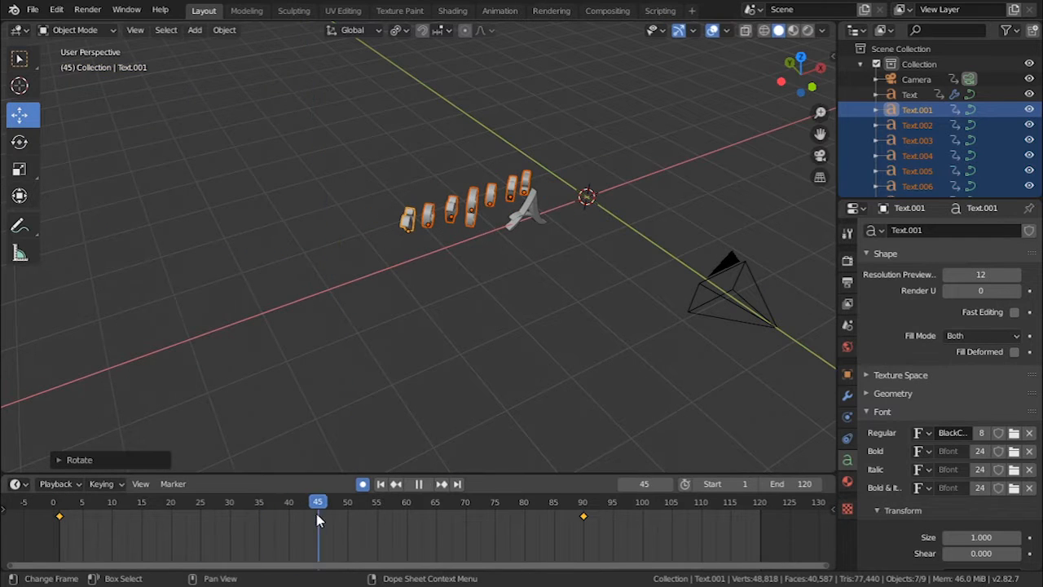
type("rz90")
key("Return")
left_click_drag(318, 506, 84, 542)
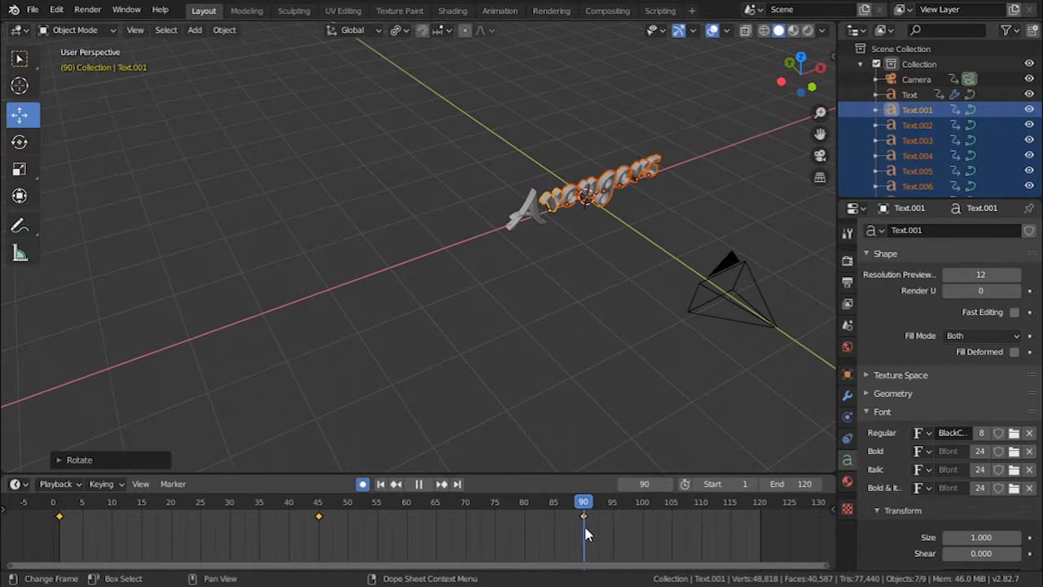
In top view at frame 1, move the letter A to a start position beside the camera.
left_click(522, 208)
key("KP_7")
left_click(59, 501)
key("g")
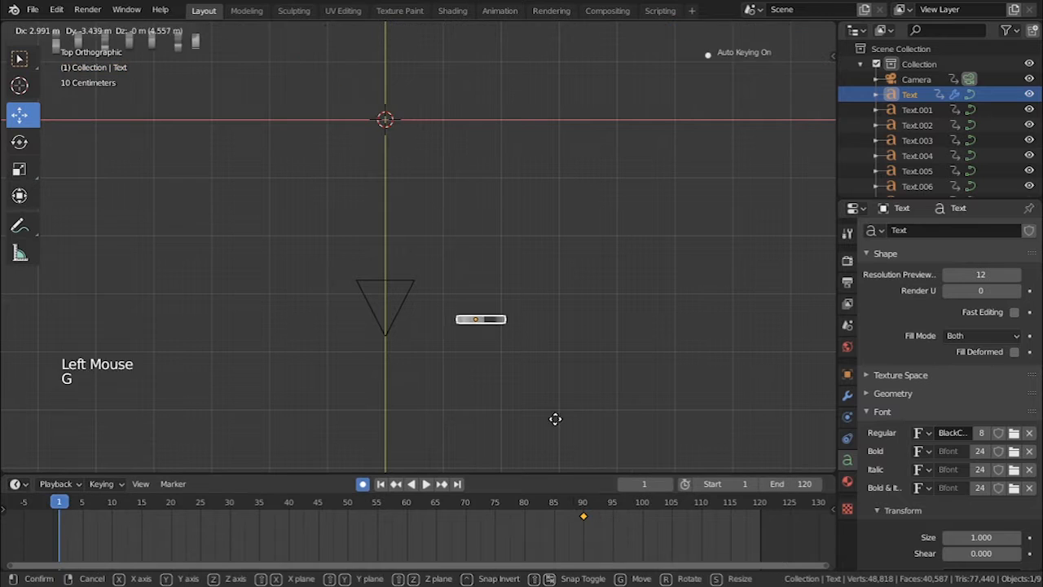
left_click(444, 459)
Rotate the letter A 90° about the Y axis at frame 1 and scrub through its animation.
scroll(489, 367, "up", 2)
middle_click_drag(489, 367, 676, 307)
scroll(675, 307, "up", 3)
type("ry90")
key("Return")
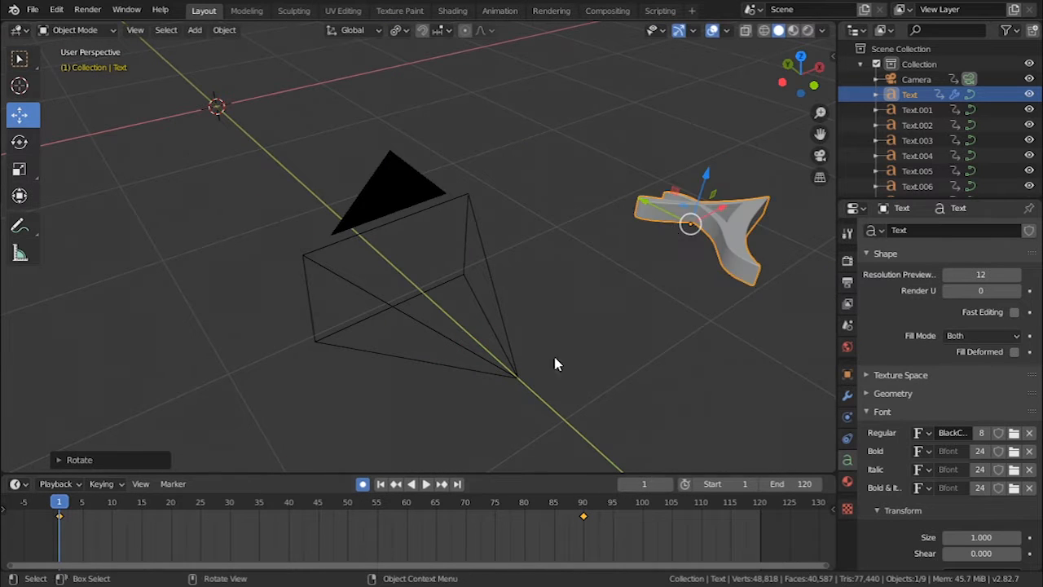
left_click_drag(130, 505, 59, 505)
scroll(698, 310, "up", 2)
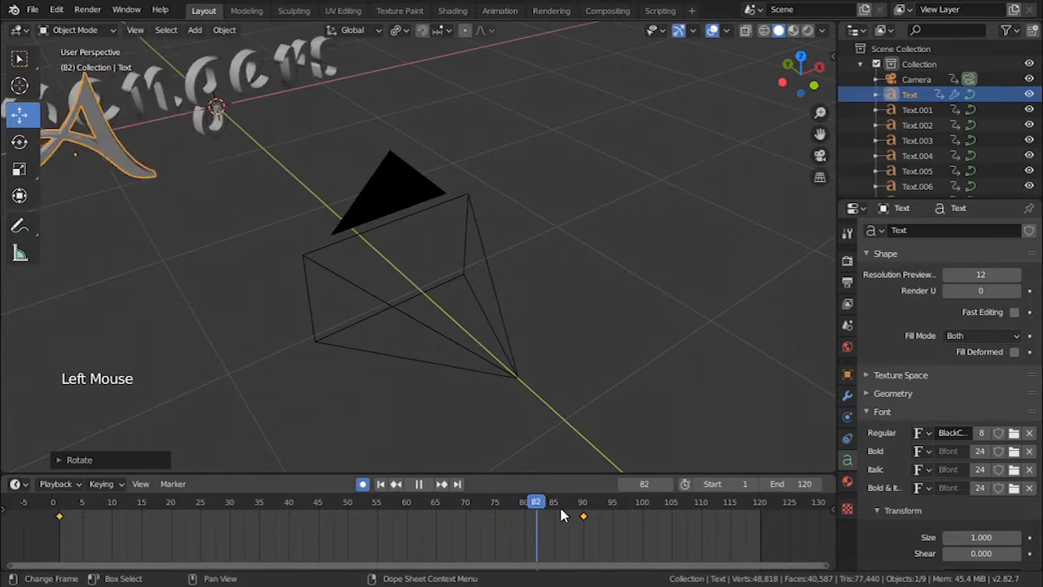
Rotate the camera about the Z axis at frame 1 and scrub through the animation in camera view.
middle_click_drag(244, 90, 501, 104, "shift")
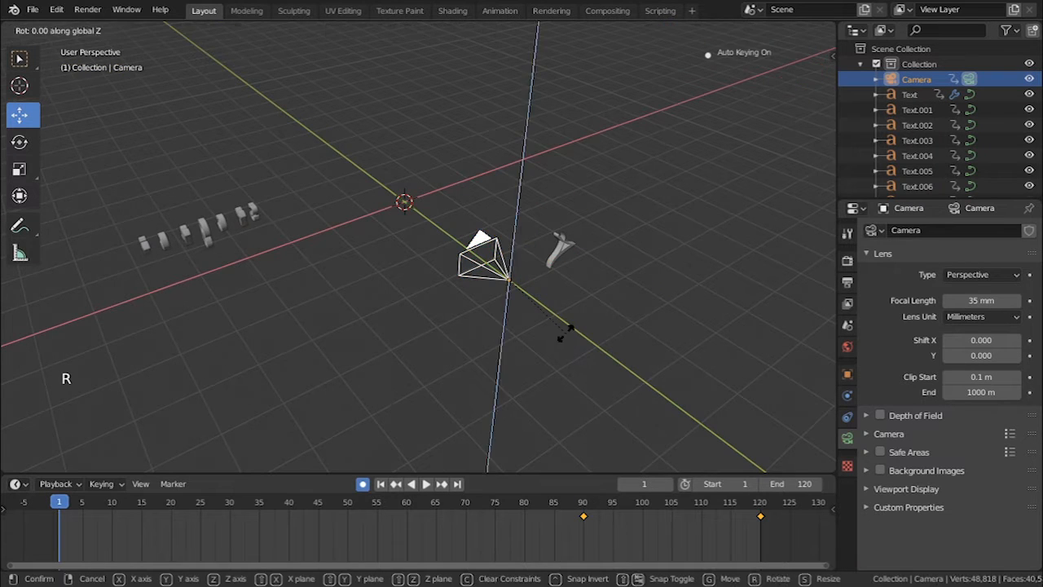
left_click(633, 356)
key("KP_0")
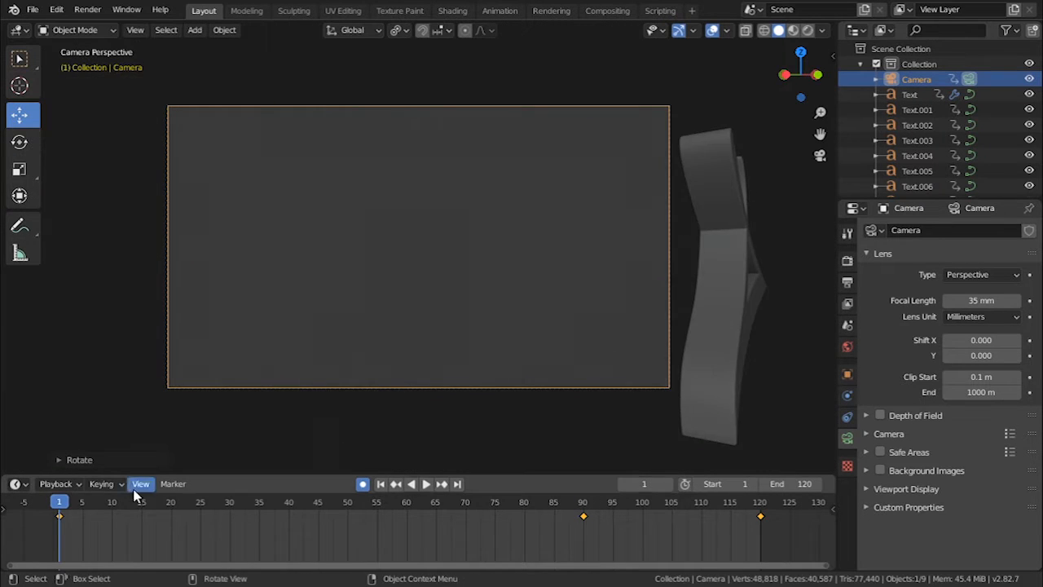
left_click_drag(90, 503, 319, 503)
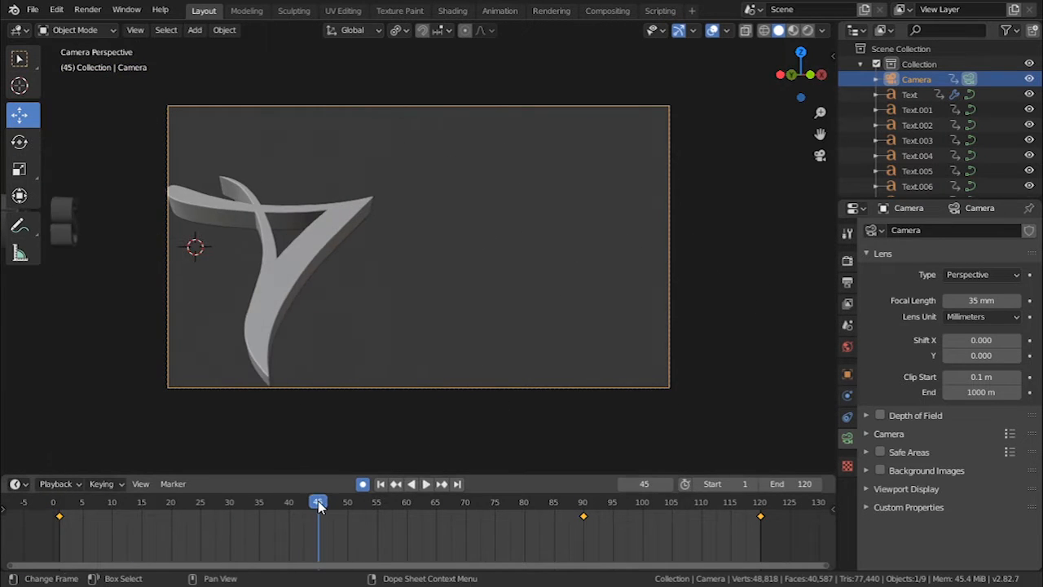
left_click(408, 437)
left_click_drag(201, 507, 577, 510)
Save the Blender file.
middle_click_drag(412, 351, 456, 352)
mouse_move(456, 352)
middle_mouse_down("ctrl")
mouse_move(470, 353)
mouse_move(500, 424)
middle_mouse_up("ctrl")
key("ctrl+s")
In the Shading workspace, create a material named Gold on the letter A and spread out its nodes.
left_click(328, 300)
left_click(452, 11)
key("KP_Decimal")
middle_click_drag(497, 212, 660, 189)
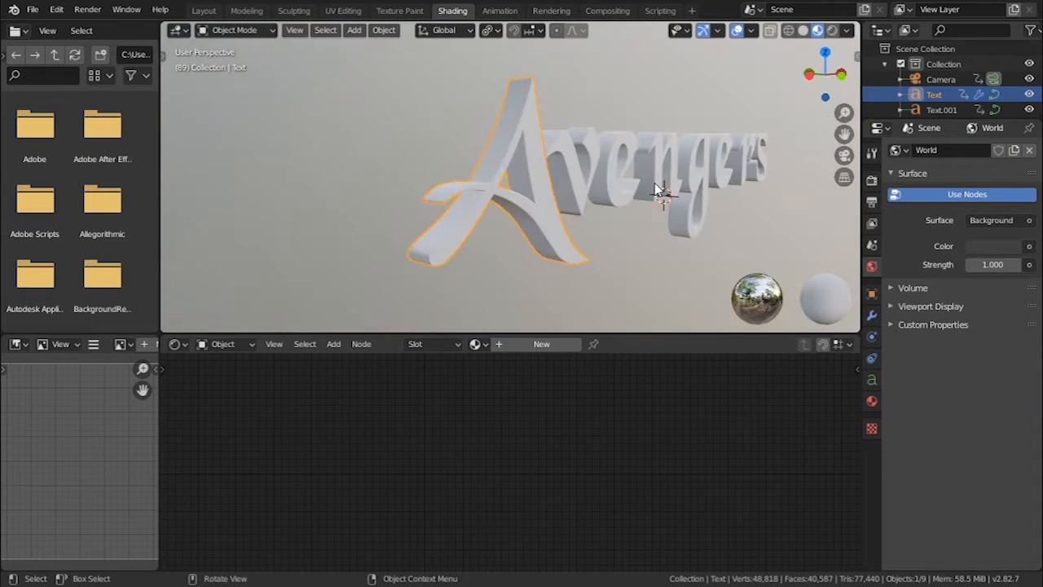
left_click(542, 344)
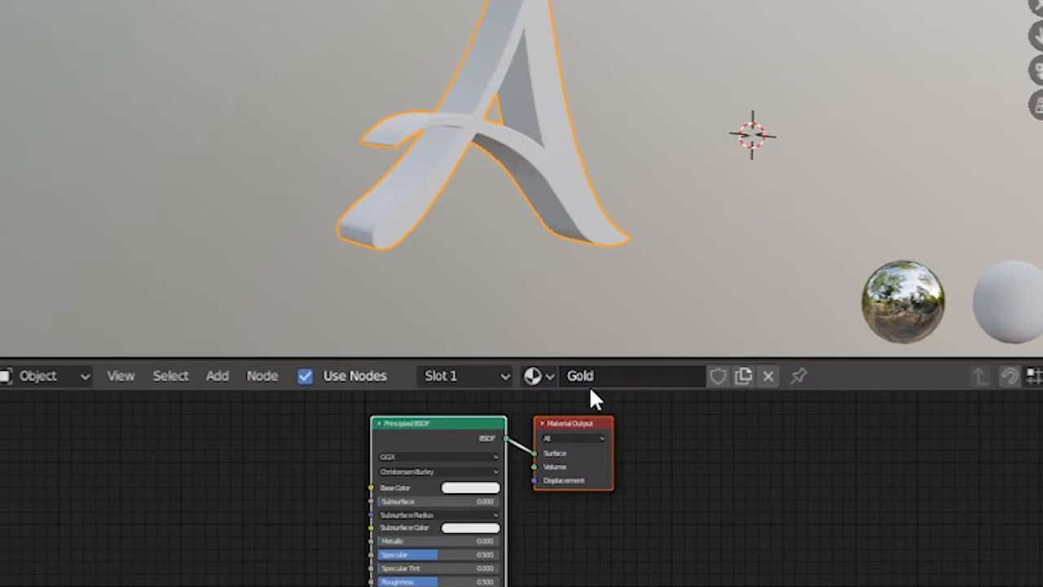
left_click_drag(574, 423, 829, 441)
left_click_drag(447, 423, 592, 425)
Open the preferences and search the add-ons for "node".
left_click(71, 9)
left_click(124, 282)
left_click(468, 95)
type("node")
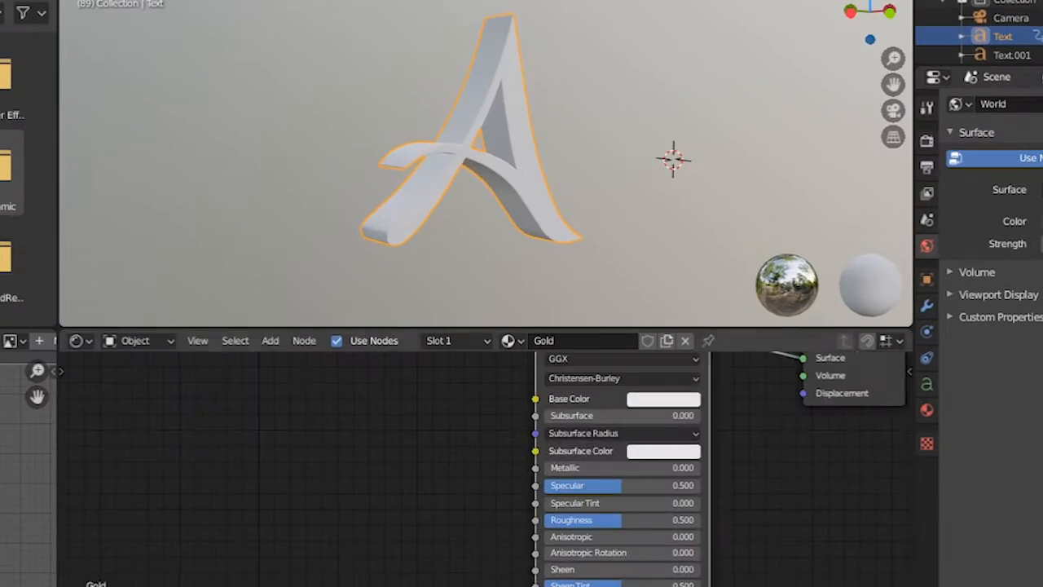
Set the Gold material's Metallic to 1.000 and Roughness to 0.050 on the Principled BSDF.
scroll(485, 536, "up", 2)
left_click_drag(486, 544, 519, 570)
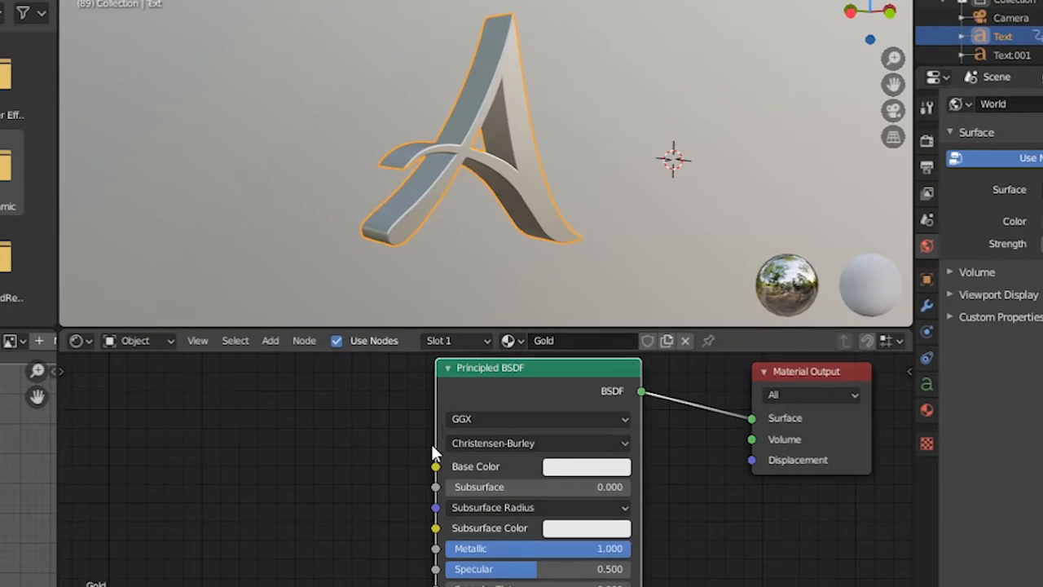
middle_click_drag(361, 482, 388, 434)
left_click_drag(563, 560, 524, 561)
middle_click_drag(522, 179, 389, 172)
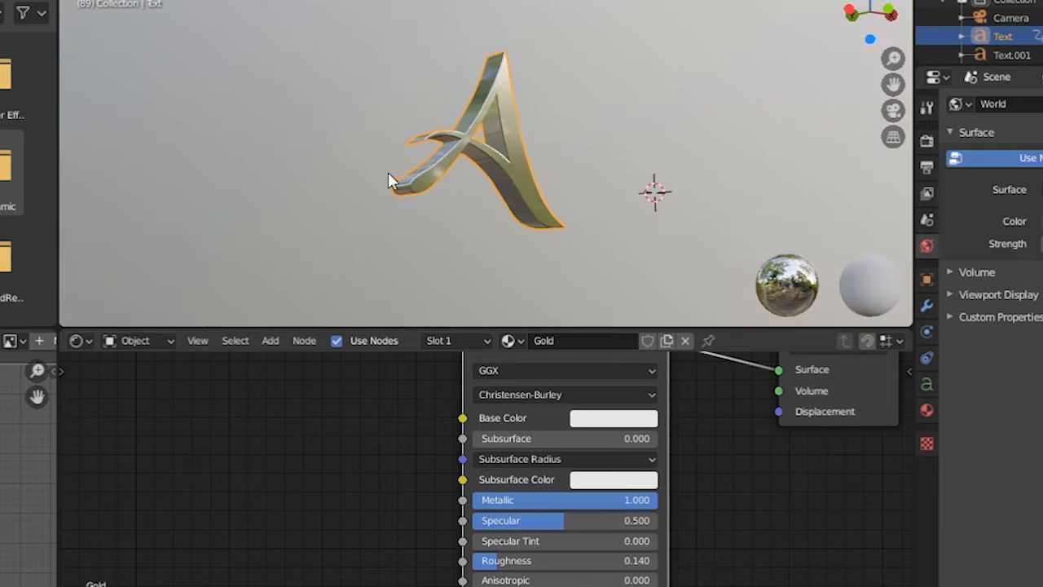
scroll(493, 479, "up", 1)
left_click_drag(497, 566, 480, 566)
middle_click_drag(407, 179, 520, 176)
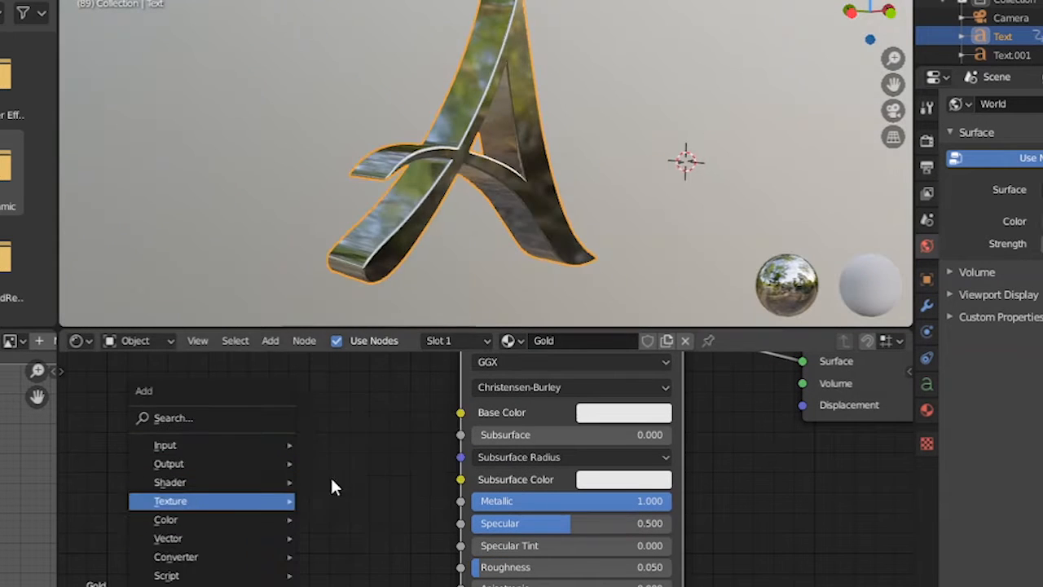
Add a Noise Texture node, preview it on the letter and move it away from the Principled BSDF.
mouse_move(330, 487)
left_click(331, 430)
left_click(251, 434, "ctrl+shift")
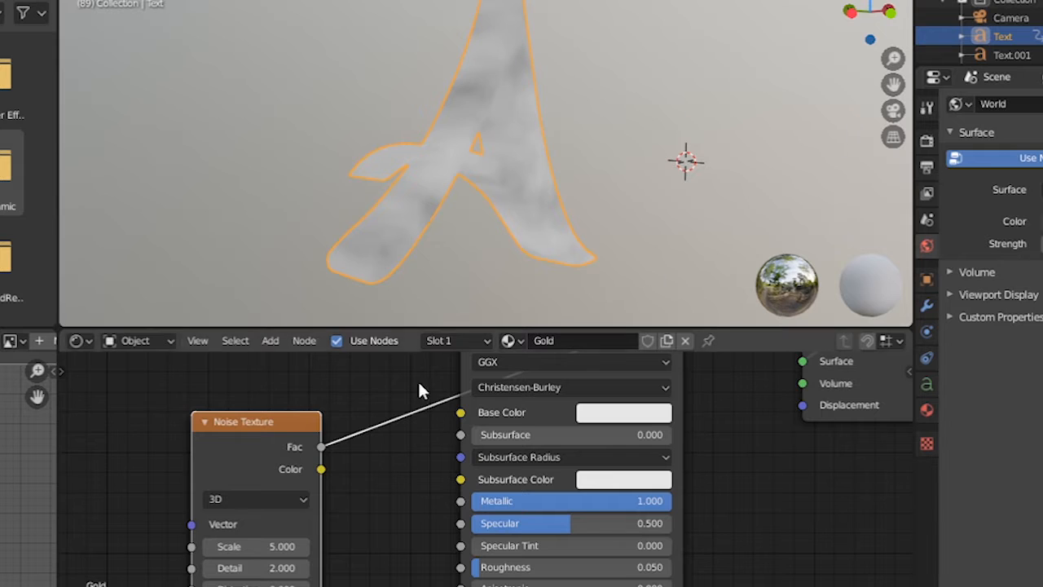
left_click_drag(259, 421, 129, 428)
key("n")
key("n")
Insert a ColorRamp node on the link leaving the Noise Texture's Fac output.
key("shift+a")
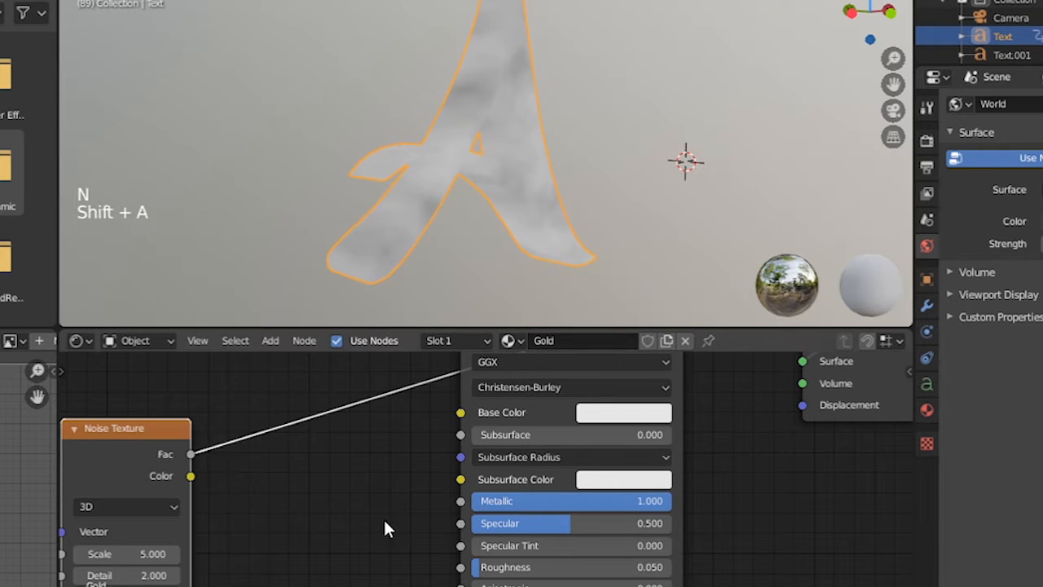
key("shift+a")
mouse_move(336, 551)
left_click(425, 323)
left_click(350, 400)
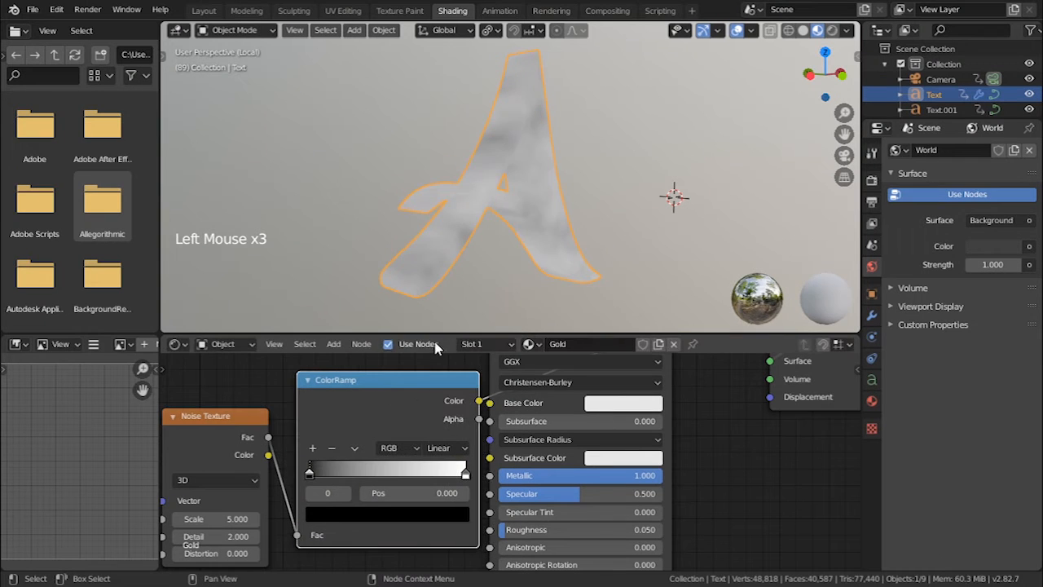
Shift the ColorRamp's black stop toward the middle and darken the color of its white stop.
left_click_drag(340, 481, 355, 479)
left_click(465, 474)
left_click(440, 513)
left_click_drag(448, 326, 449, 372)
middle_click_drag(691, 456, 691, 521, "ctrl")
Reposition the Noise Texture and ColorRamp nodes together and connect the ramp's Color to the Principled BSDF's Roughness.
left_click(342, 448, "shift")
key("g")
left_click(338, 444)
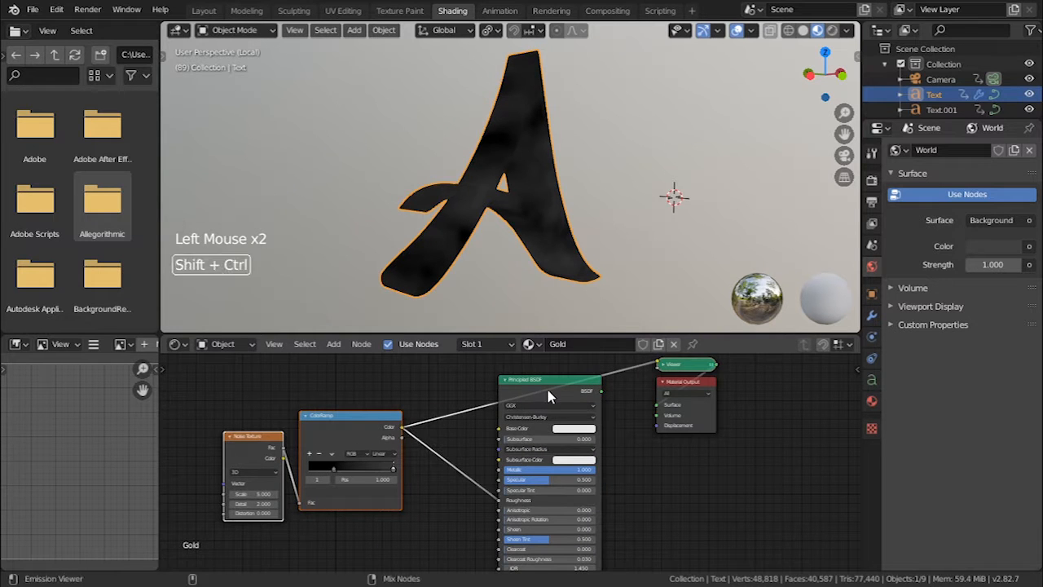
Preview the Principled BSDF on the letter, move the ColorRamp's black stop to 0.370 and shift the ramp node closer to the shader.
left_click(547, 391, "ctrl+shift")
left_click_drag(334, 472, 346, 472)
left_click_drag(344, 470, 395, 471)
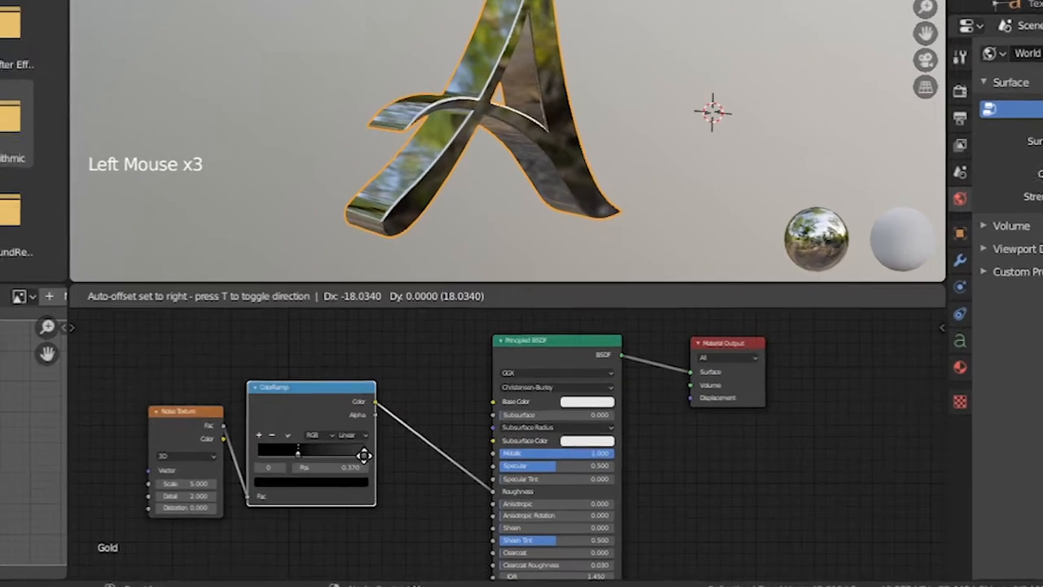
left_click(363, 455)
left_click_drag(359, 369, 355, 363)
Move the ColorRamp's white stop to position 0.665 and lighten its color to a mid gray, checking the letter's reflections.
middle_click_drag(554, 147, 456, 73)
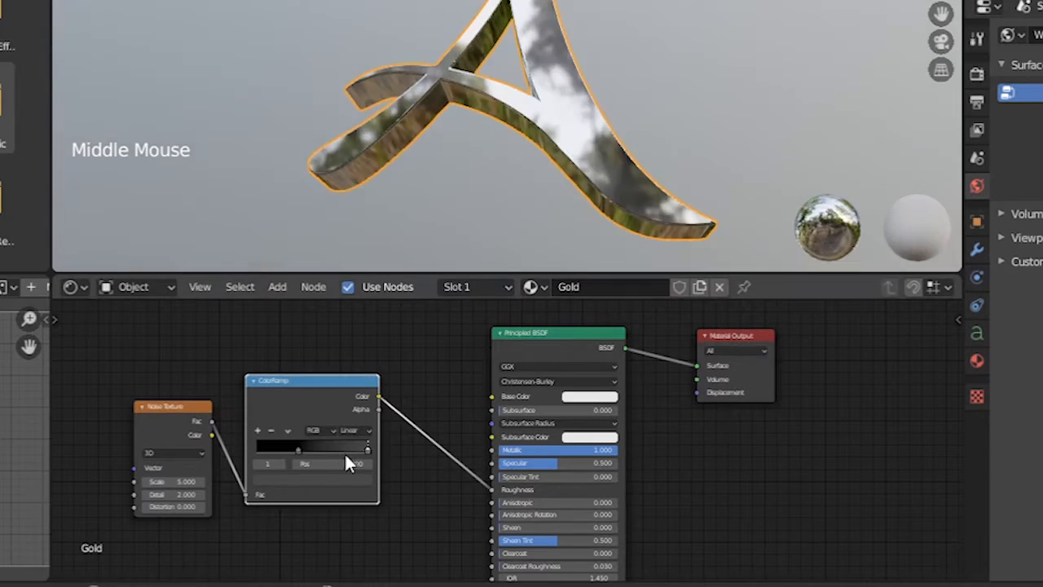
left_click_drag(366, 451, 330, 451)
scroll(363, 99, "up", 1)
middle_click_drag(362, 99, 456, 163)
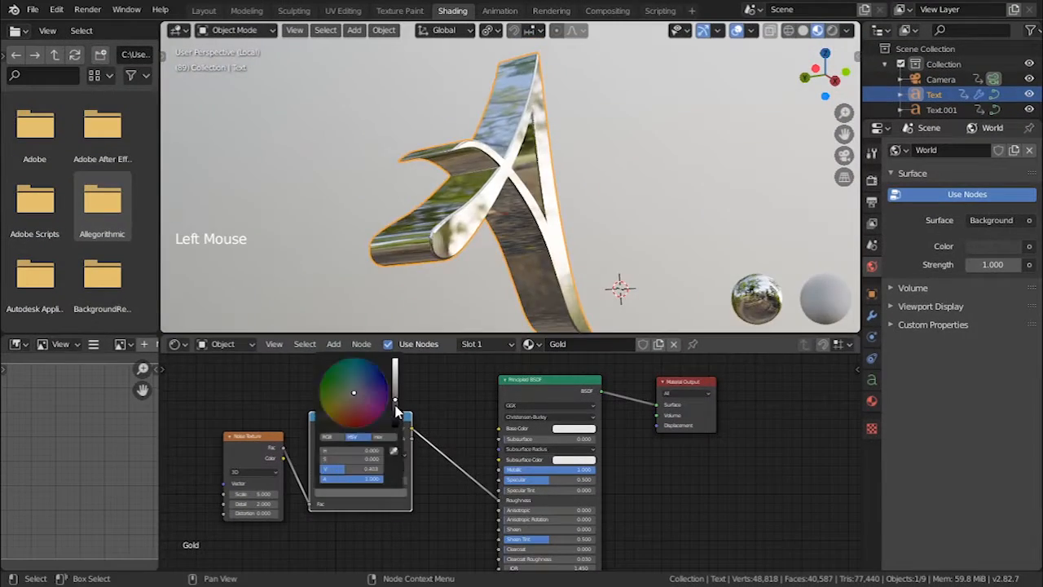
scroll(472, 244, "down", 1)
middle_click_drag(473, 245, 494, 281)
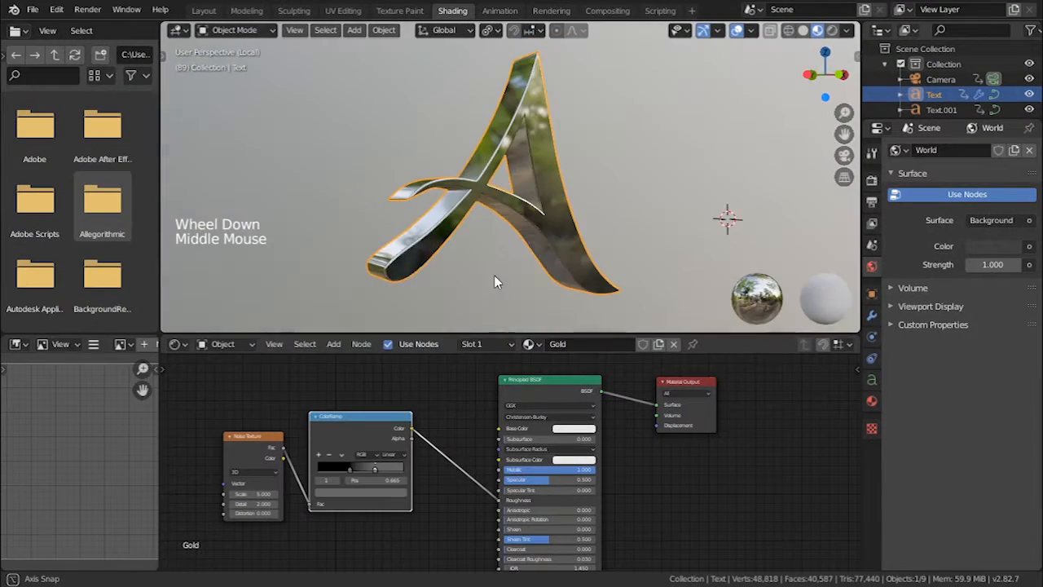
Return to the Layout workspace, shade the viewport in Material Preview and leave local view.
left_click(205, 12)
key("z")
left_click(419, 256)
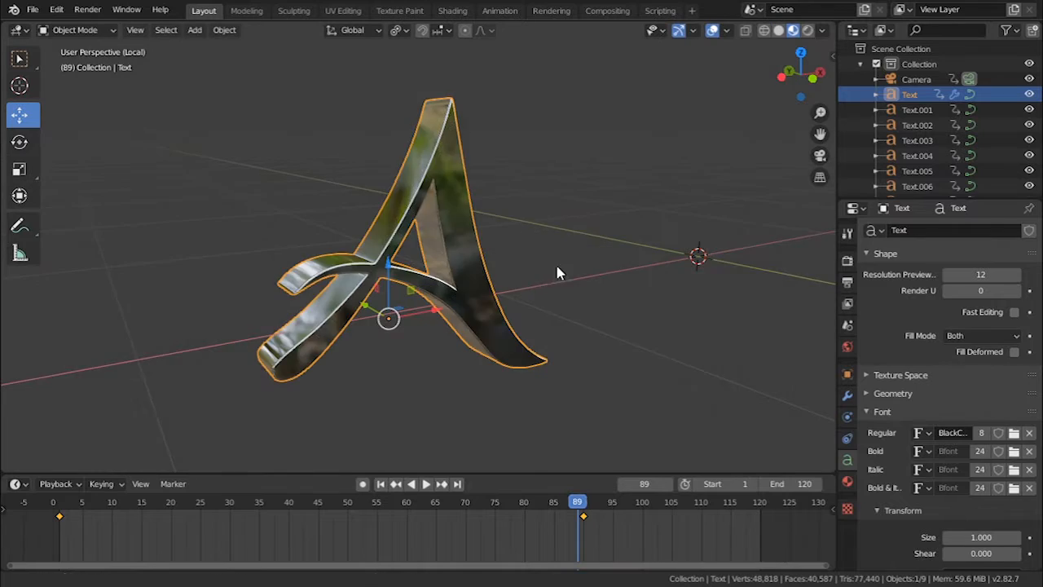
key("slash")
Select all the other letters with the letter A as the active object and link its material to them.
middle_click_drag(482, 323, 328, 289)
scroll(329, 288, "up", 4)
left_click_drag(353, 255, 471, 153, "shift")
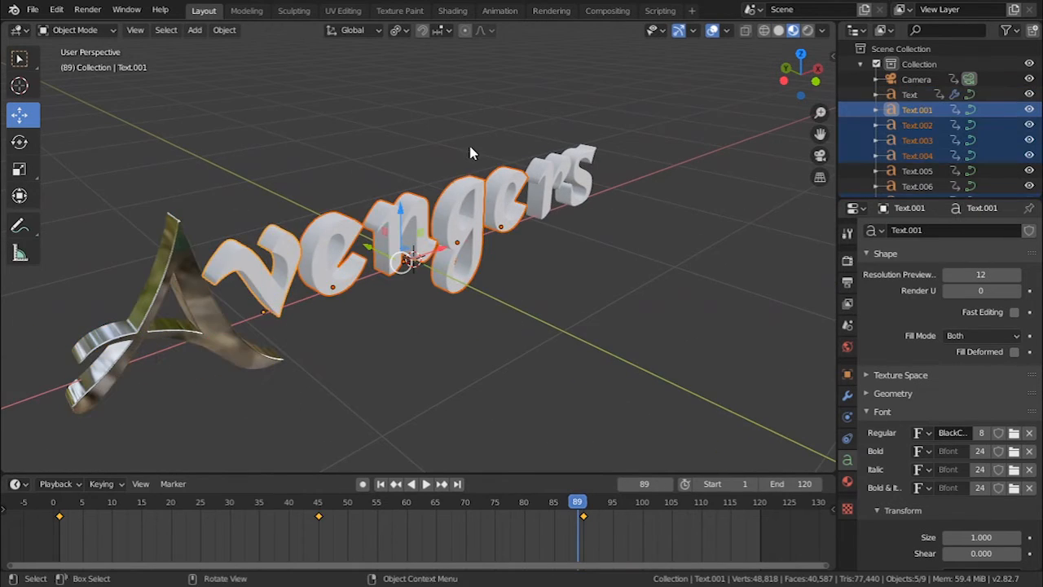
left_click(200, 302, "shift")
key("ctrl+l")
left_click(243, 374)
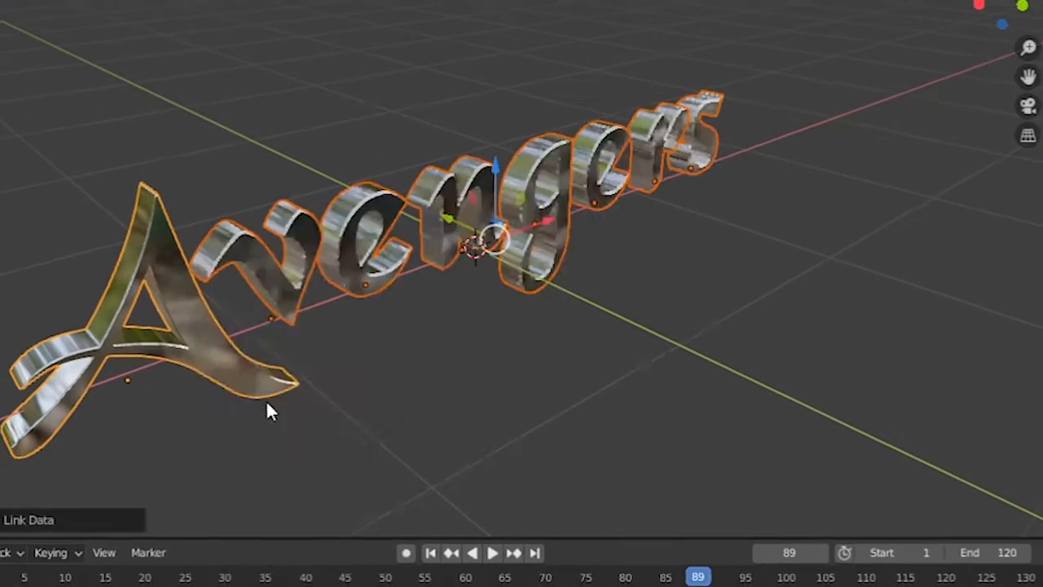
Switch to Rendered shading and set the world color to an Environment Texture using the neuer_zollhof HDRI image.
key("z")
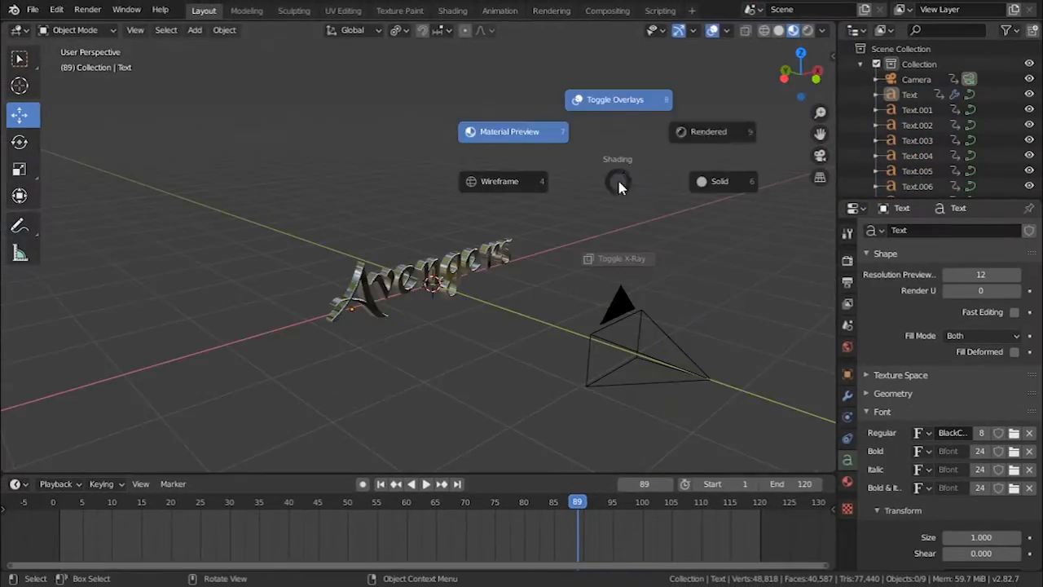
left_click(712, 130)
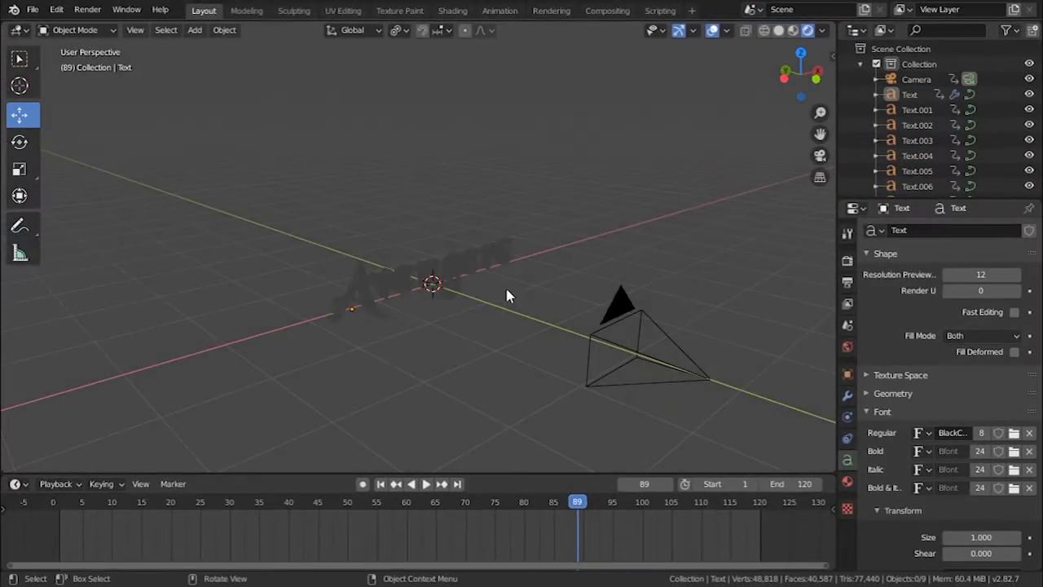
left_click(901, 351)
left_click(655, 419)
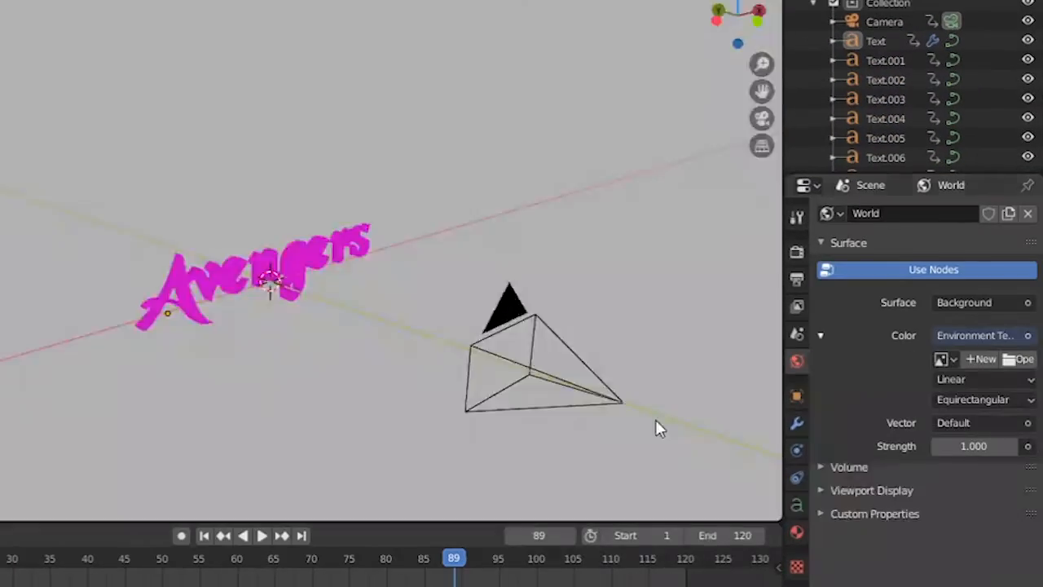
left_click(1018, 358)
left_click_drag(876, 233, 867, 326)
double_click(751, 221)
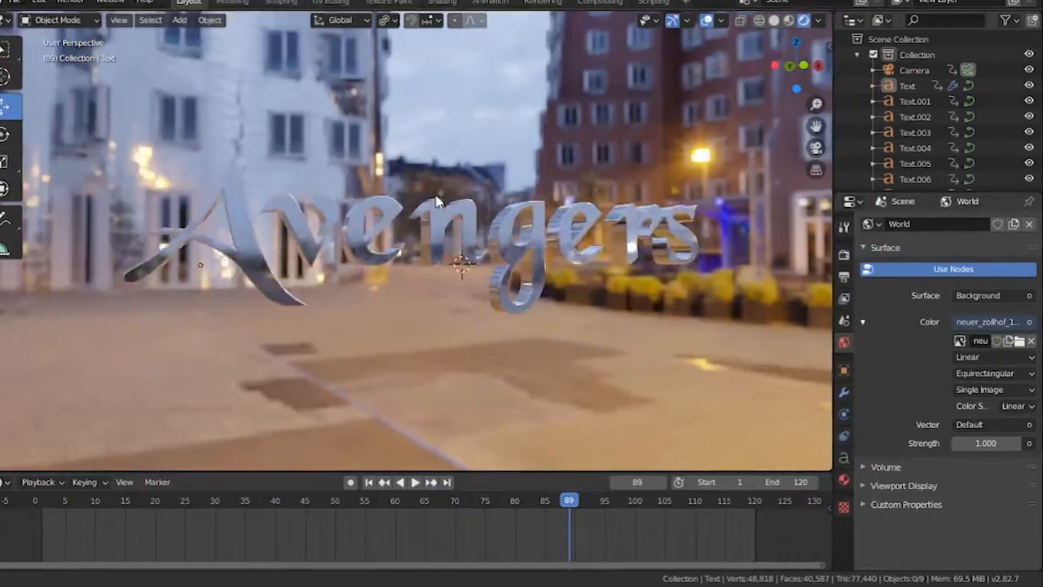
Make the render background transparent in the Film settings and save the file.
left_click(843, 254)
left_click(880, 514)
scroll(880, 514, "down", 2)
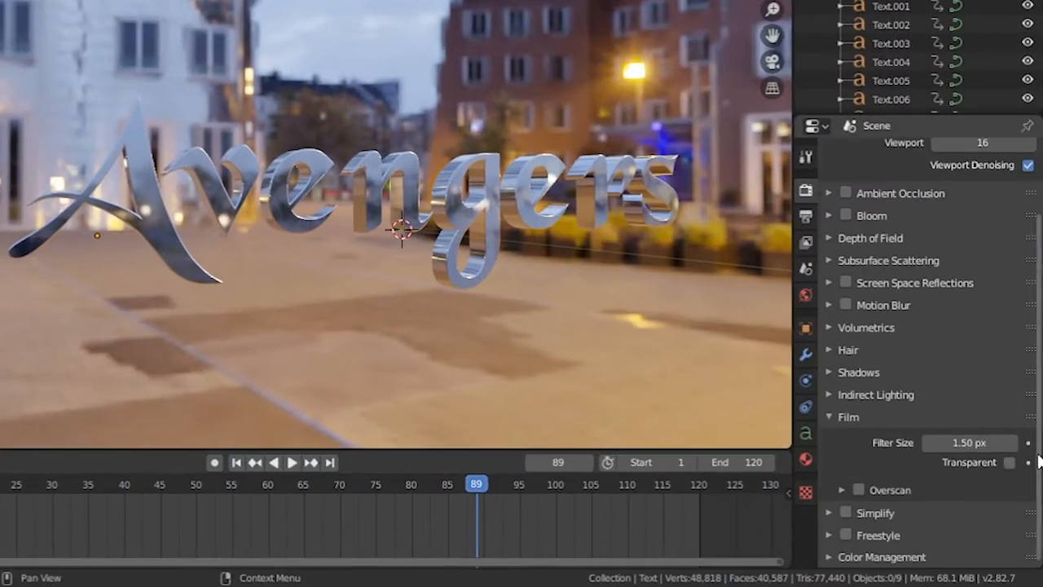
left_click(1013, 483)
key("ctrl+s")
Look through the camera, scrub the timeline to frame 65 and enable Bloom.
key("KP_0")
left_click_drag(554, 511, 211, 513)
left_click(879, 281)
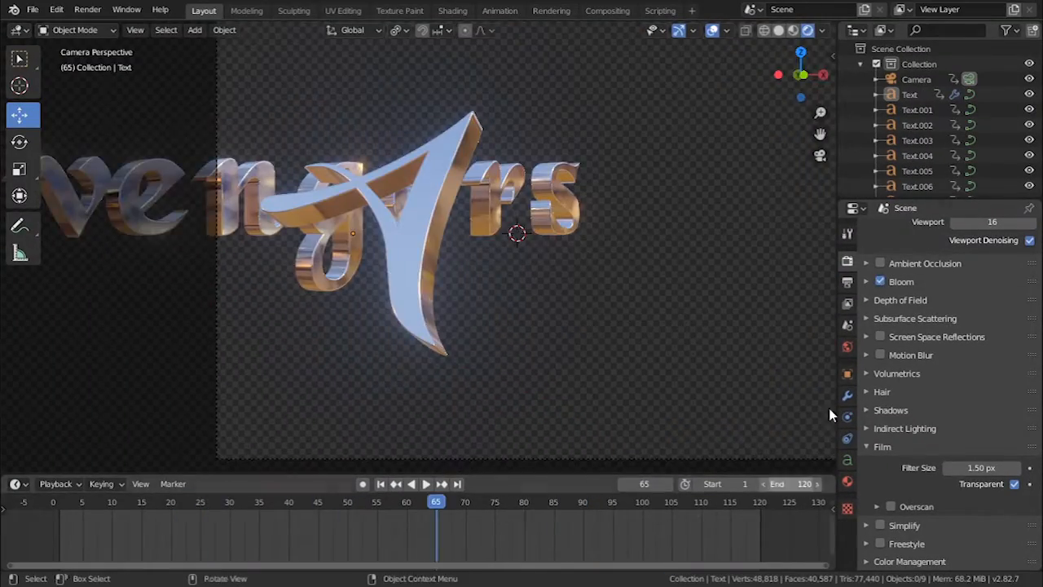
Enable Depth of Field on the camera and set its focus object to the letter A.
left_click(915, 79)
left_click(846, 438)
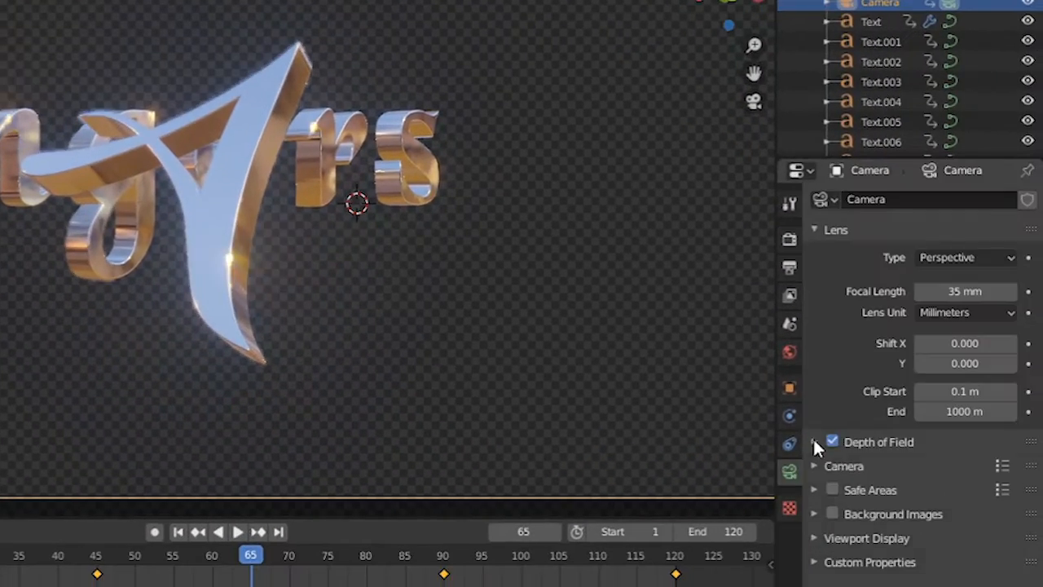
left_click(879, 415)
left_click(1014, 436)
left_click(393, 207)
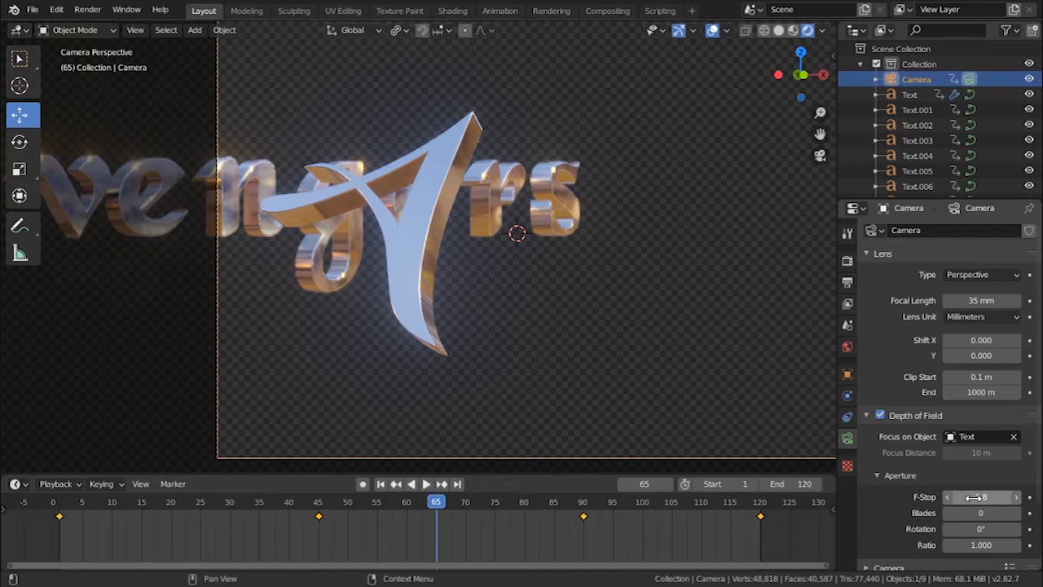
left_click(866, 415)
Play the animation through the camera to review the rendered title and save the file.
left_click_drag(377, 503, 244, 508)
key("space")
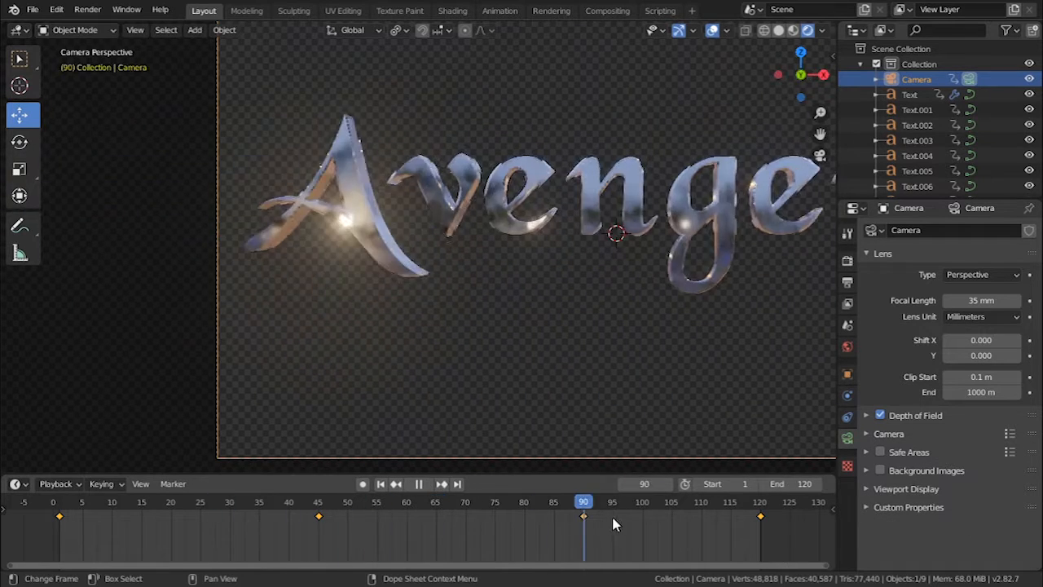
key("space")
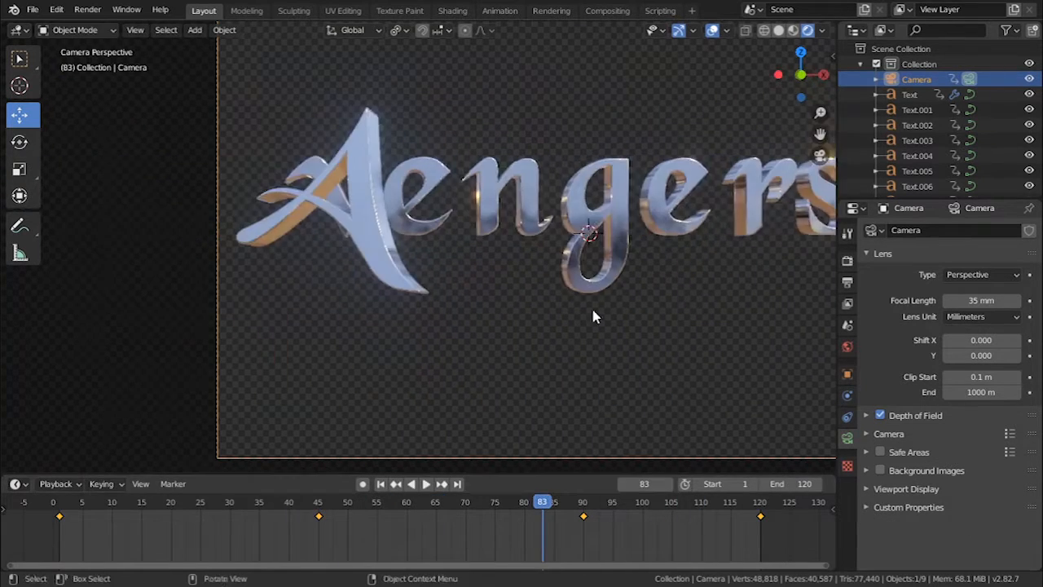
scroll(604, 216, "down", 3)
key("ctrl+s")
Add a mesh cube at the center of the scene and scale it up to enclose the title and the camera.
key("KP_0")
key("shift+a")
mouse_move(383, 171)
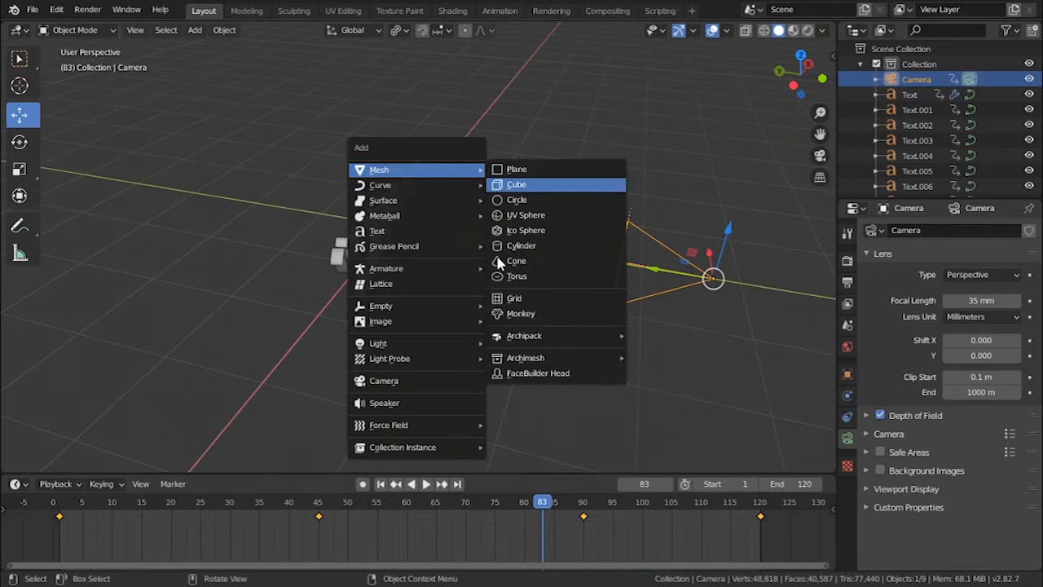
left_click(524, 186)
key("s")
left_click(502, 326)
Play the animation through the camera to examine how the cube surrounds the moving letters.
scroll(583, 277, "up", 5)
middle_click_drag(584, 276, 522, 155)
key("KP_0")
left_click(367, 501)
key("space")
key("space")
key("KP_0")
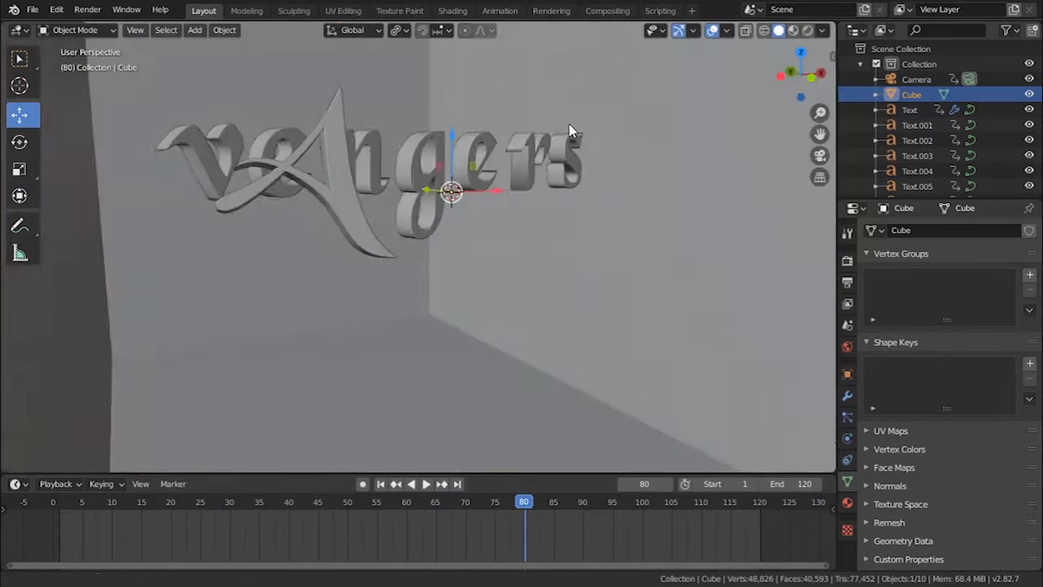
Add a particle system to the cube, name its settings "particls" and set the emission Frame Start and End to 0.
scroll(559, 154, "down", 7)
left_click(837, 408)
left_click(1029, 212)
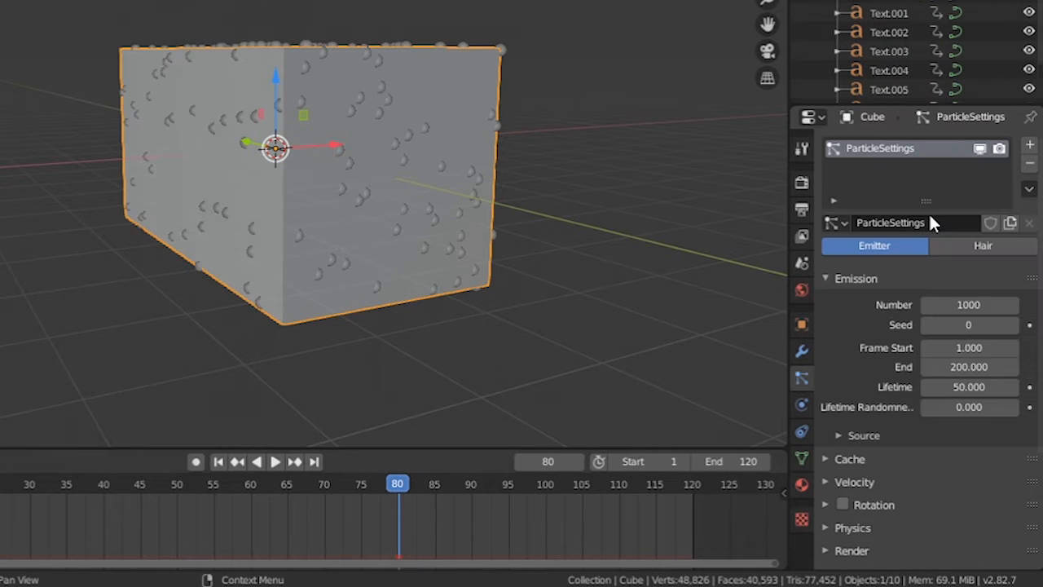
left_click_drag(787, 315, 745, 318)
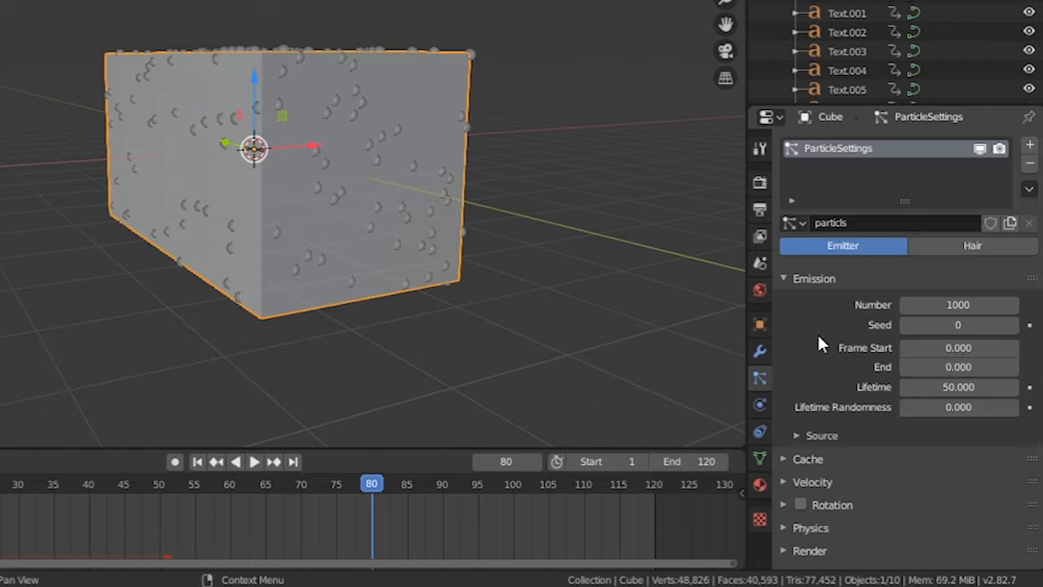
Set the particles to emit from the cube's Volume and show the viewport in wireframe to inspect them.
left_click(797, 434)
left_click(936, 462)
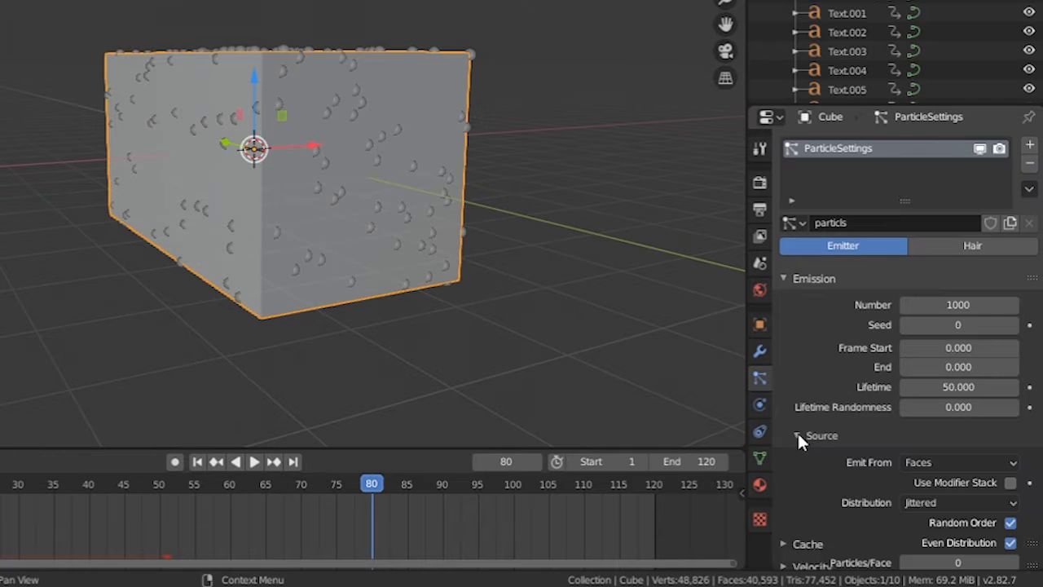
key("z")
left_click(250, 238)
middle_click_drag(532, 266, 554, 207, "shift")
middle_click_drag(615, 184, 481, 188)
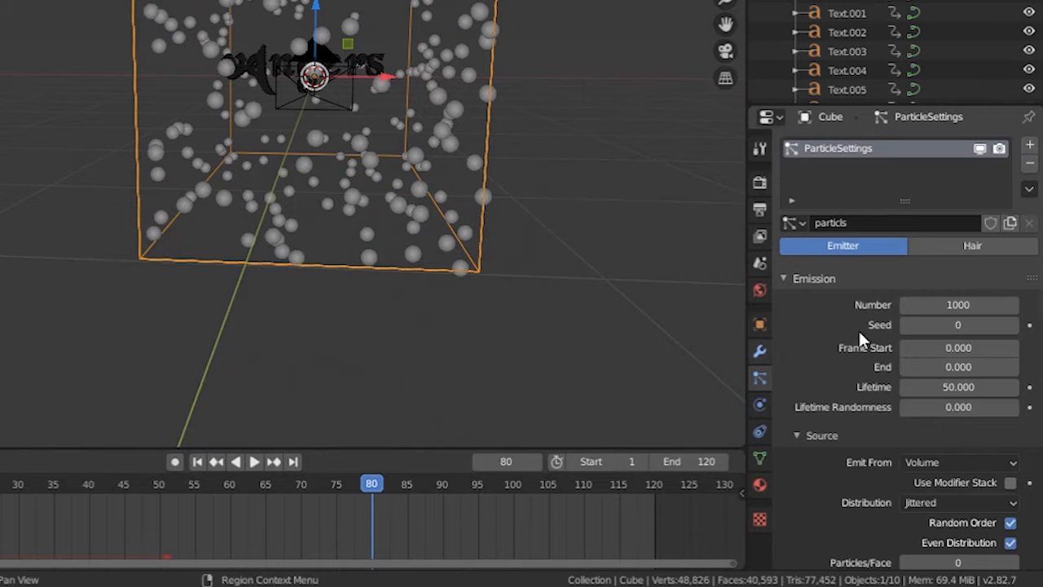
middle_click_drag(259, 219, 326, 236)
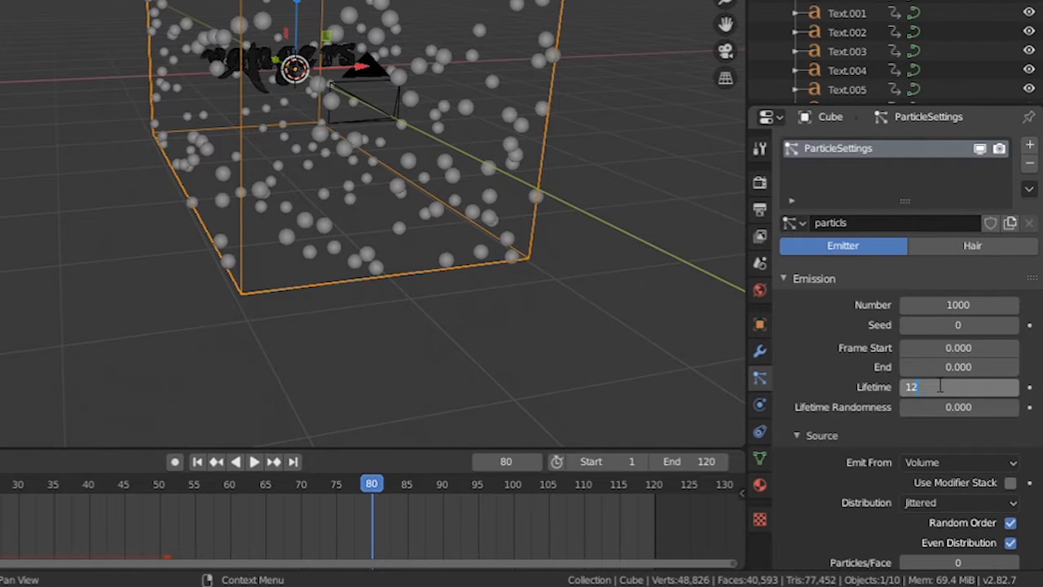
Set the particle Lifetime to 120 and the Distribution to Random, and play the simulation from the first frame.
scroll(939, 386, "down", 5)
left_click(1002, 322)
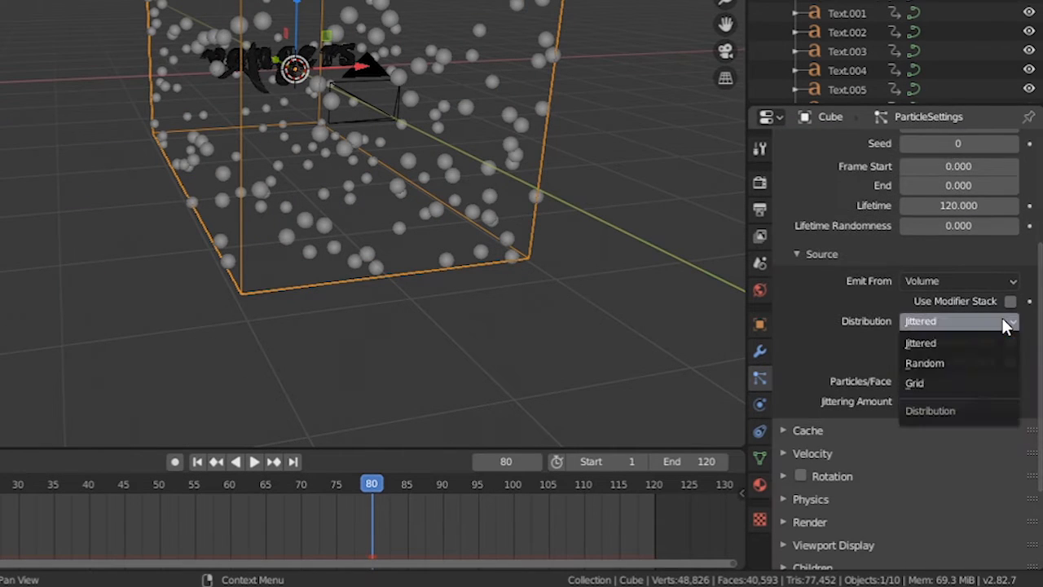
left_click(937, 360)
key("shift+Left")
key("space")
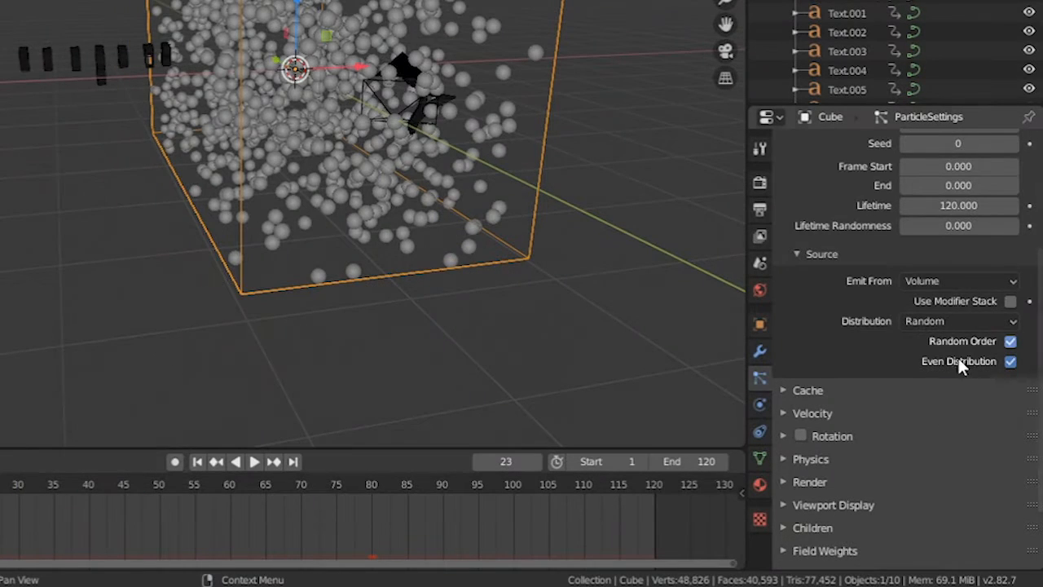
Set the particles' Gravity field weight to 0 and review their Physics settings.
scroll(798, 480, "down", 3)
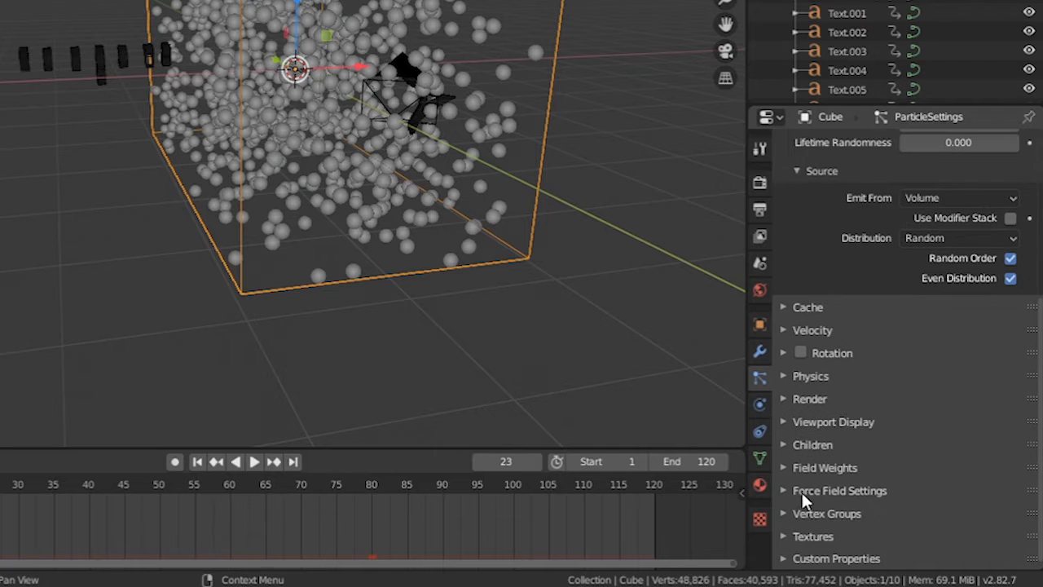
left_click(818, 468)
left_click(802, 376)
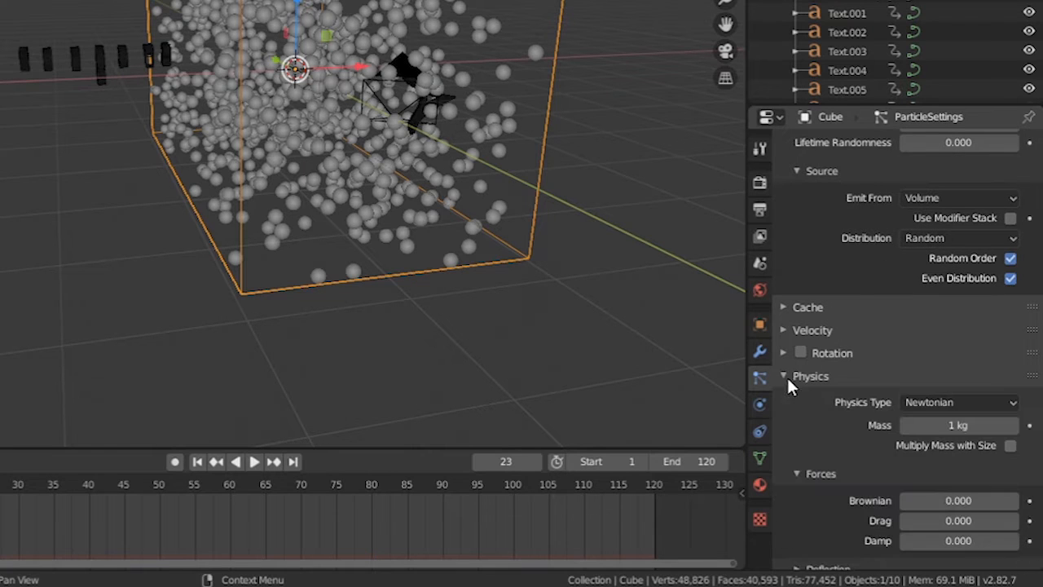
left_click_drag(1038, 371, 1039, 395)
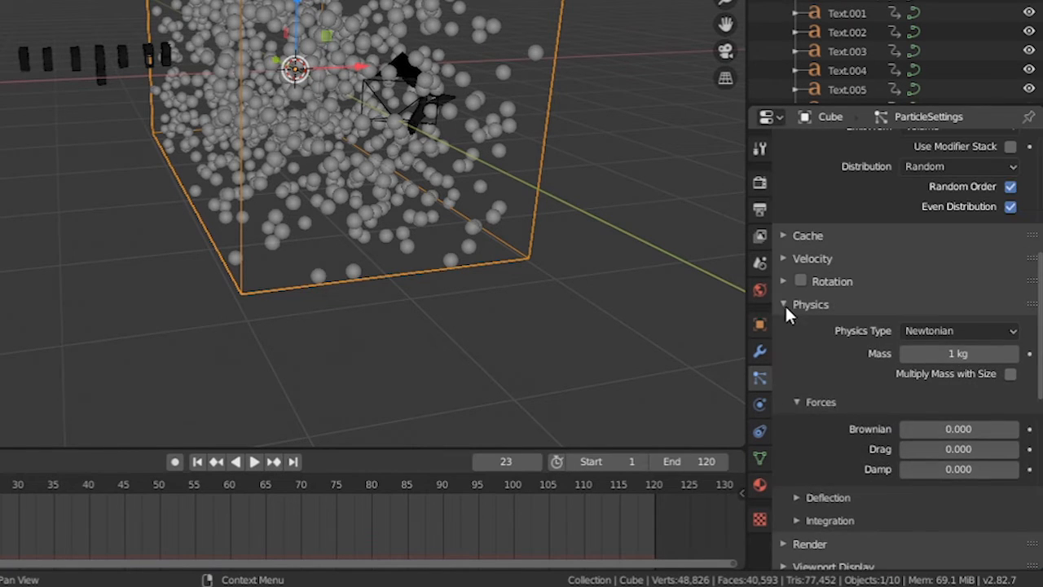
left_click(785, 305)
Set the particles' Normal velocity to 0.1 m/s and replay the simulation from the first frame.
left_click(794, 258)
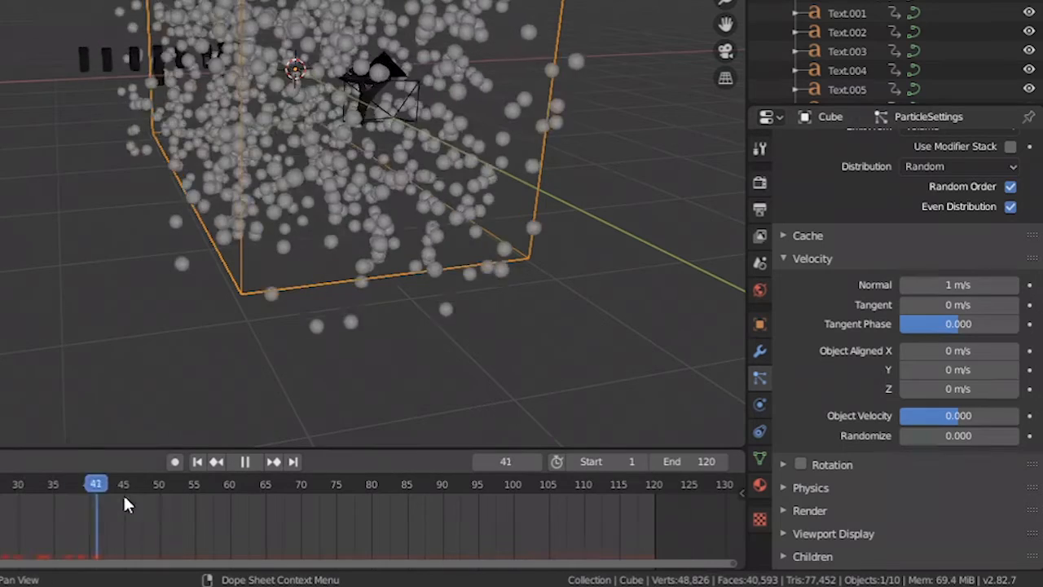
key("space")
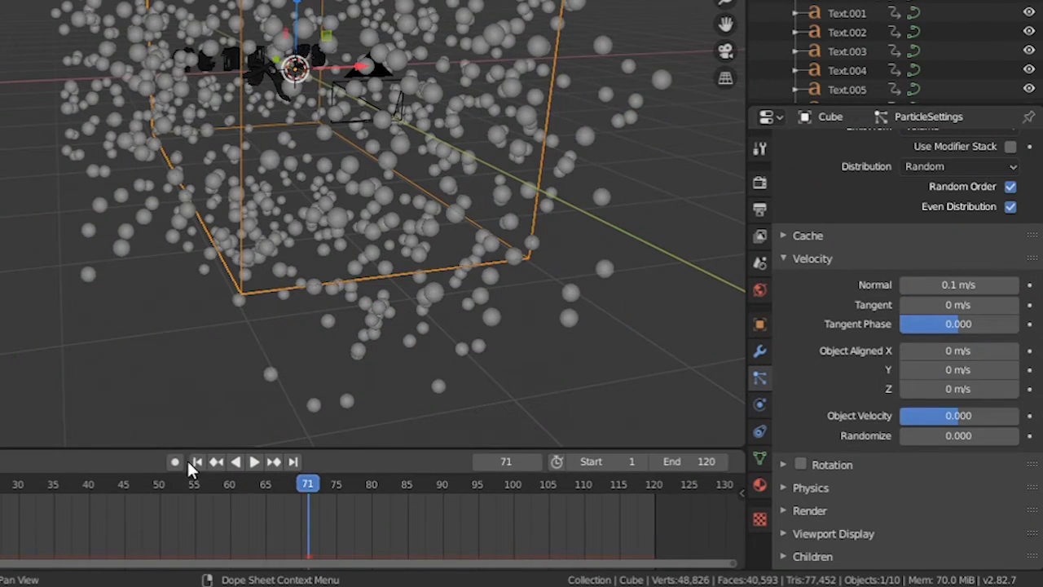
left_click(196, 462)
key("space")
key("space")
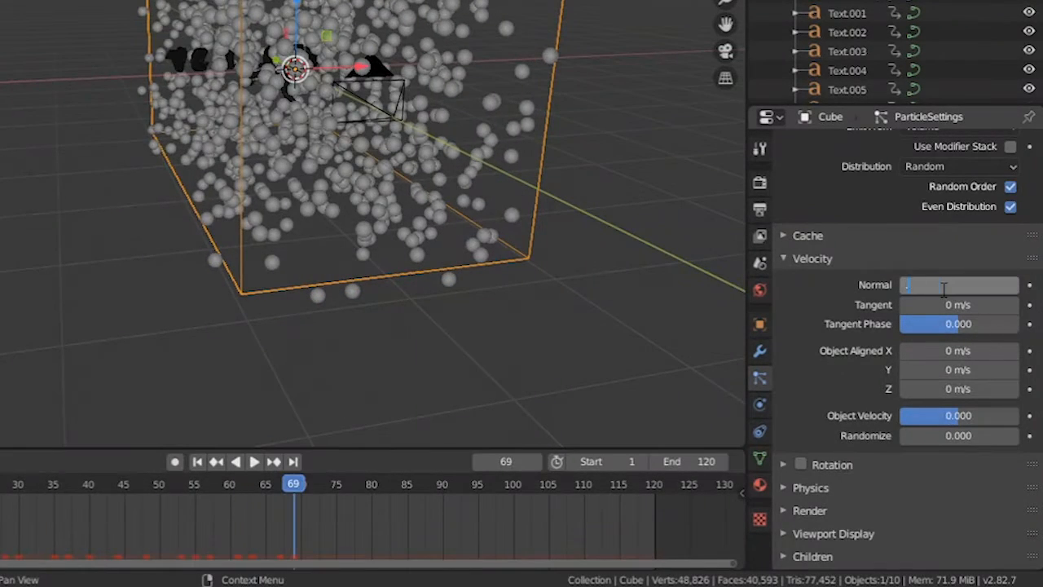
Reduce the particles' Normal velocity further and scrub to frame 95 to check their spread.
left_click_drag(293, 483, 476, 489)
left_click(947, 285)
left_click(787, 258)
Turn off Show Emitter for the particle system in both the viewport display and the render.
left_click(812, 306)
left_click(812, 307)
left_click(811, 328)
left_click_drag(1038, 364, 1039, 435)
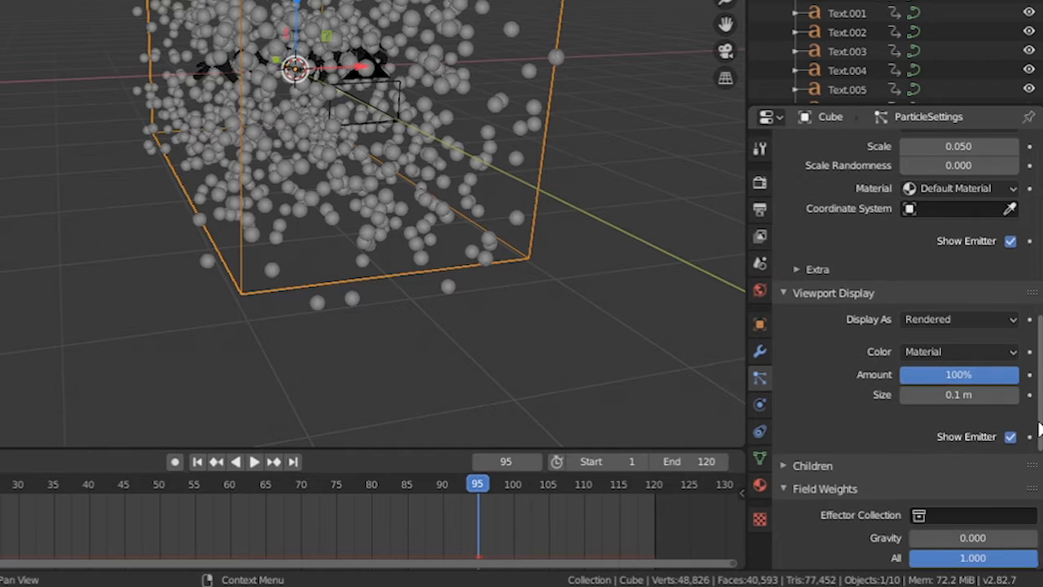
left_click(1010, 437)
scroll(977, 342, "up", 5)
Set the particles to render as Object and add an Ico Sphere placed well outside the emitter cube.
left_click(969, 303)
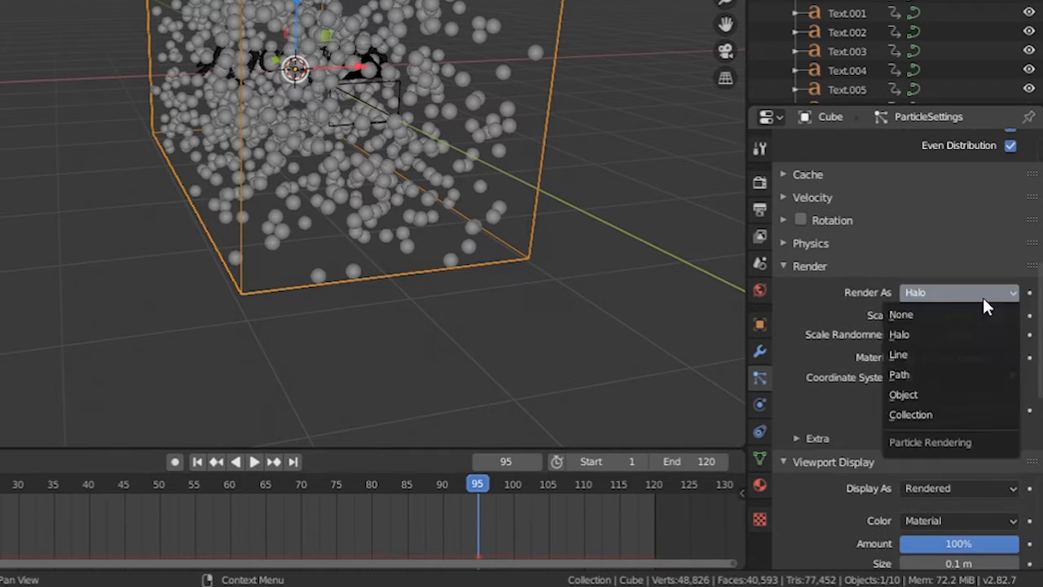
left_click(920, 396)
key("shift+a")
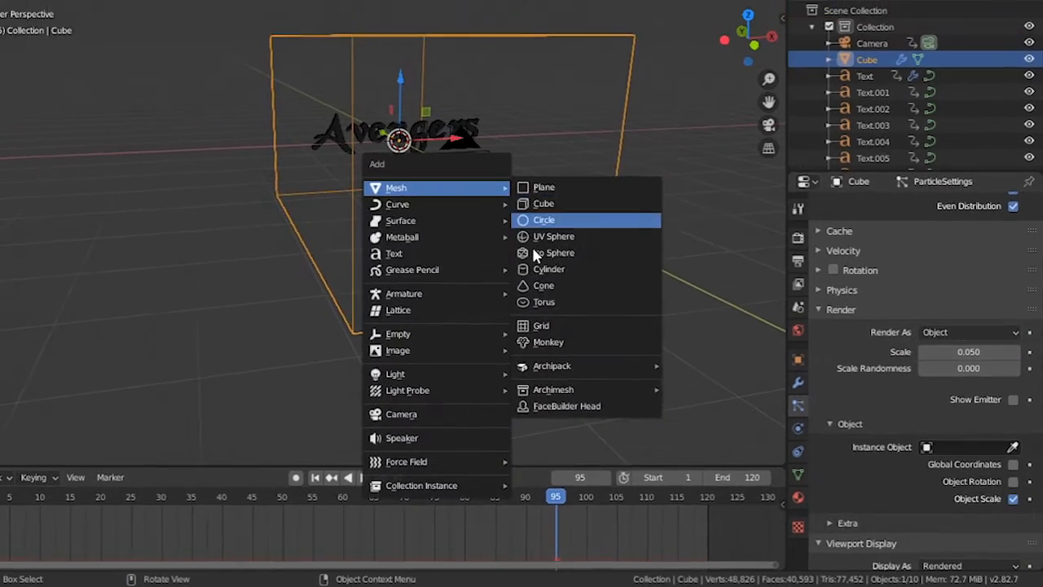
left_click(595, 185)
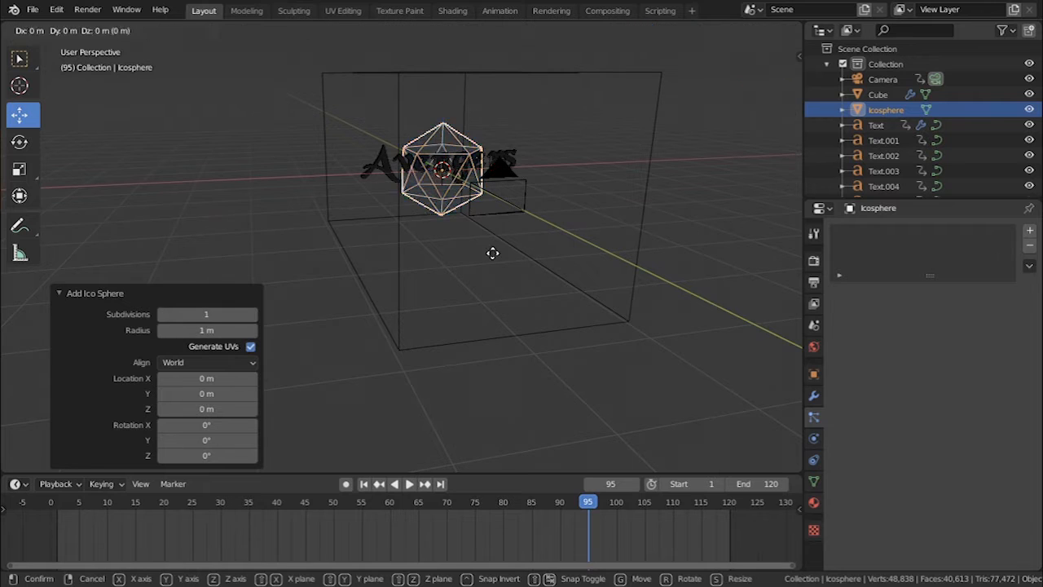
left_click(167, 326)
Give the icosphere a new material with an Emission surface in a cyan colour.
left_click(814, 500)
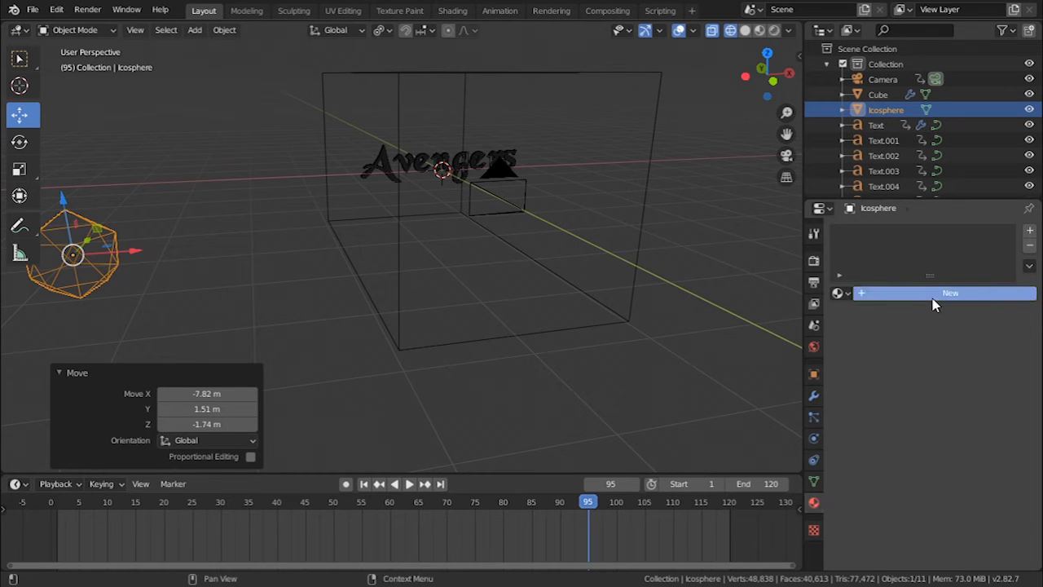
left_click(934, 295)
left_click(1026, 382)
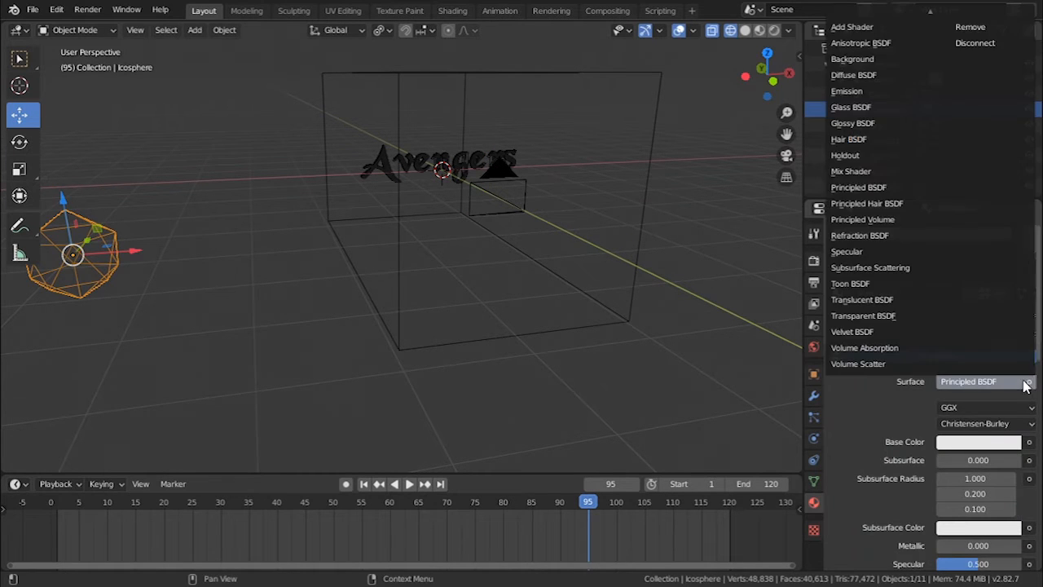
left_click(853, 91)
left_click(973, 407)
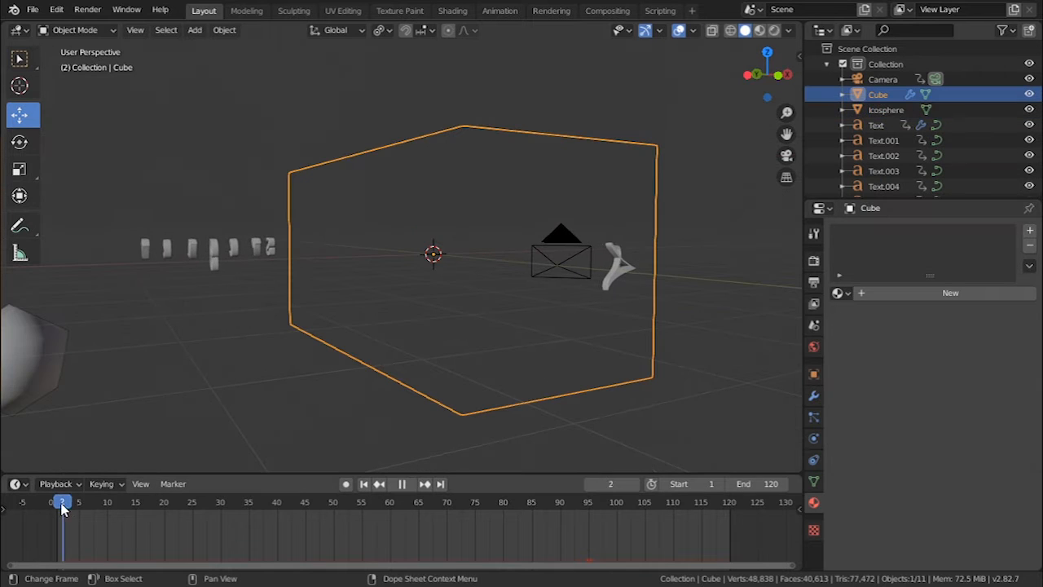
Assign the icosphere as the Instance Object of the emitter cube's particle system.
left_click(813, 417)
scroll(920, 408, "down", 10)
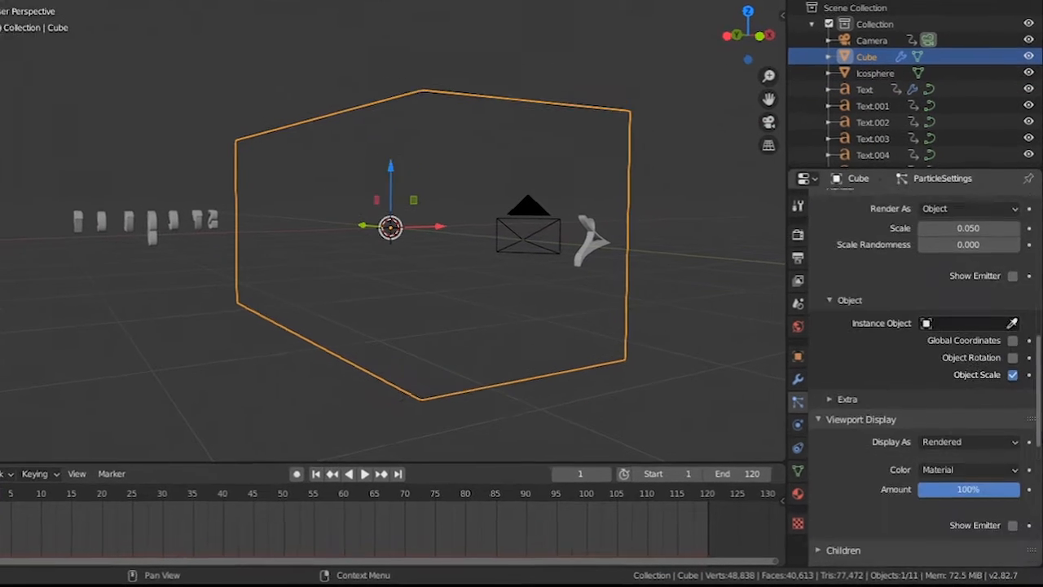
left_click(962, 394)
left_click(918, 442)
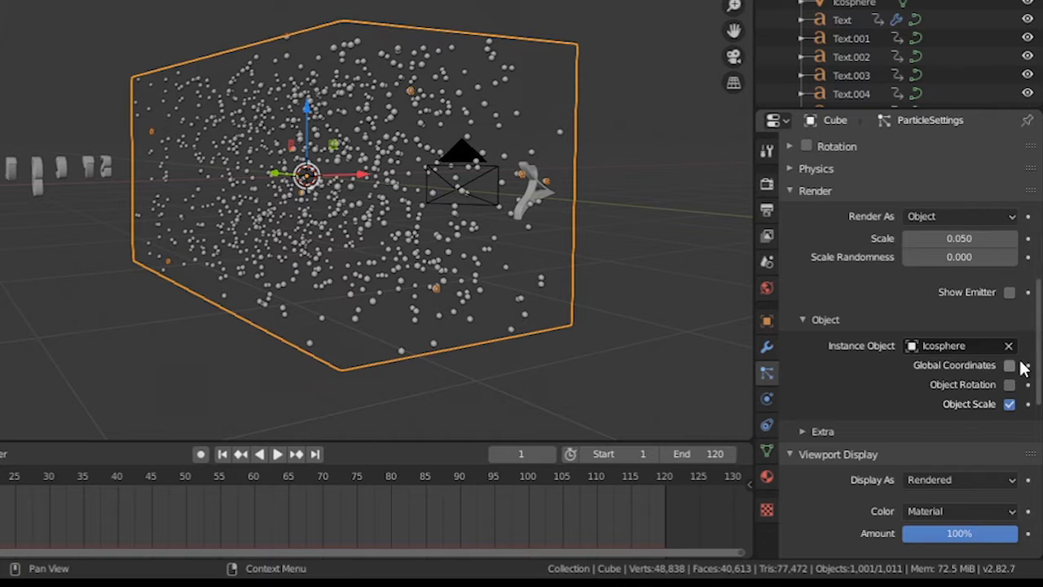
Set the particles' Scale to 0.010 and Scale Randomness to 0.630, and check them through the camera at frame 89.
scroll(1024, 366, "down", 1)
scroll(833, 456, "up", 2)
left_click(833, 456)
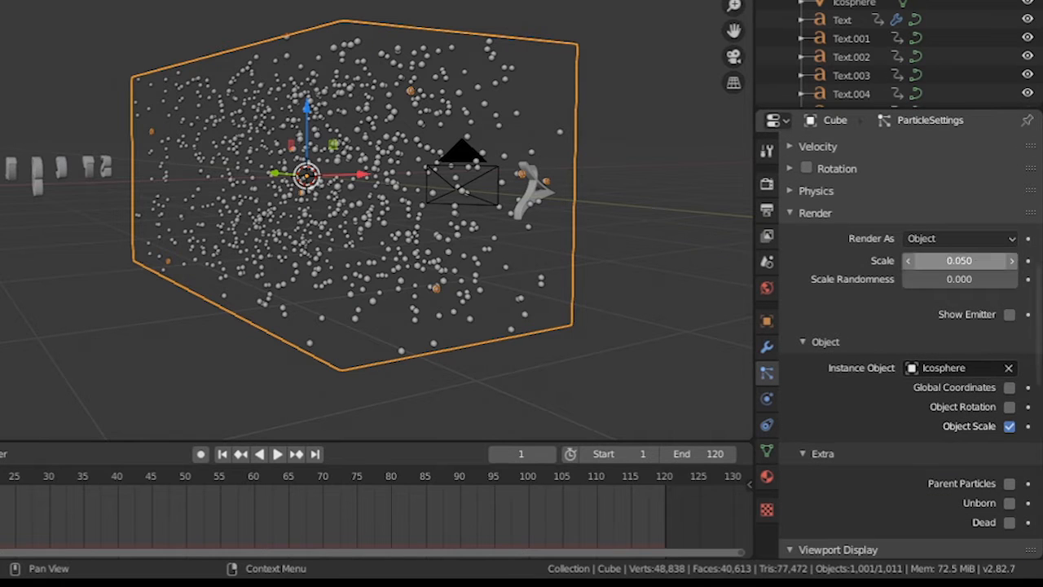
left_click_drag(959, 259, 926, 260)
key("KP_0")
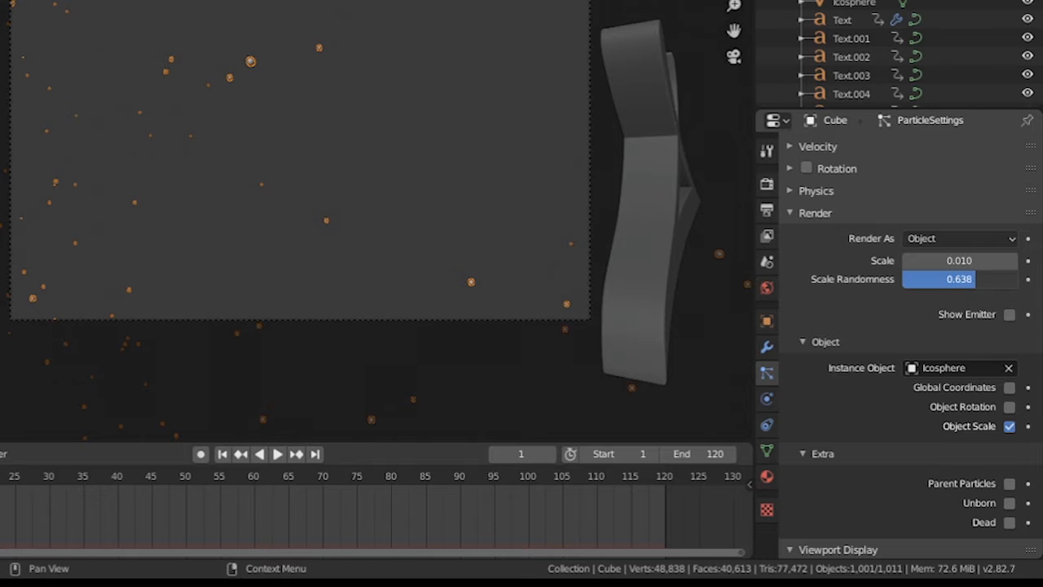
left_click_drag(17, 482, 455, 493)
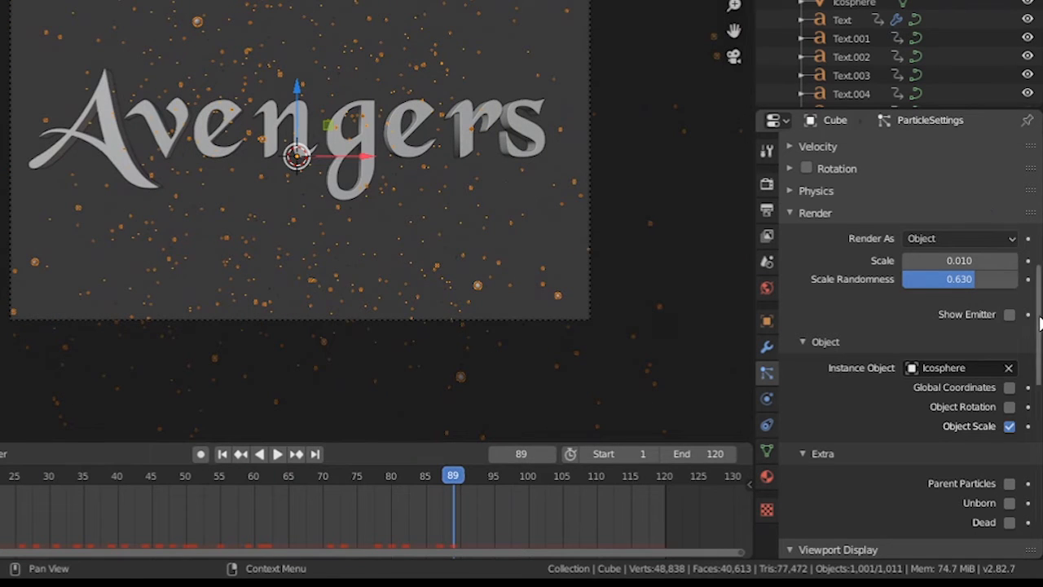
Reduce the particle Number to 200 and replay the animation from the first frame.
scroll(964, 286, "up", 15)
left_click_drag(420, 476, 131, 487)
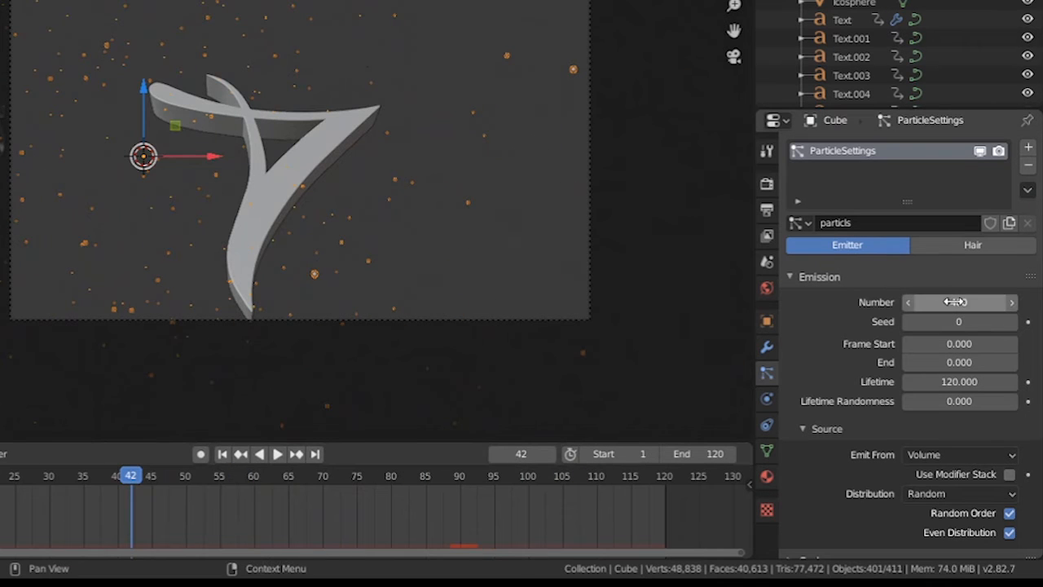
left_click(222, 453)
left_click(277, 454)
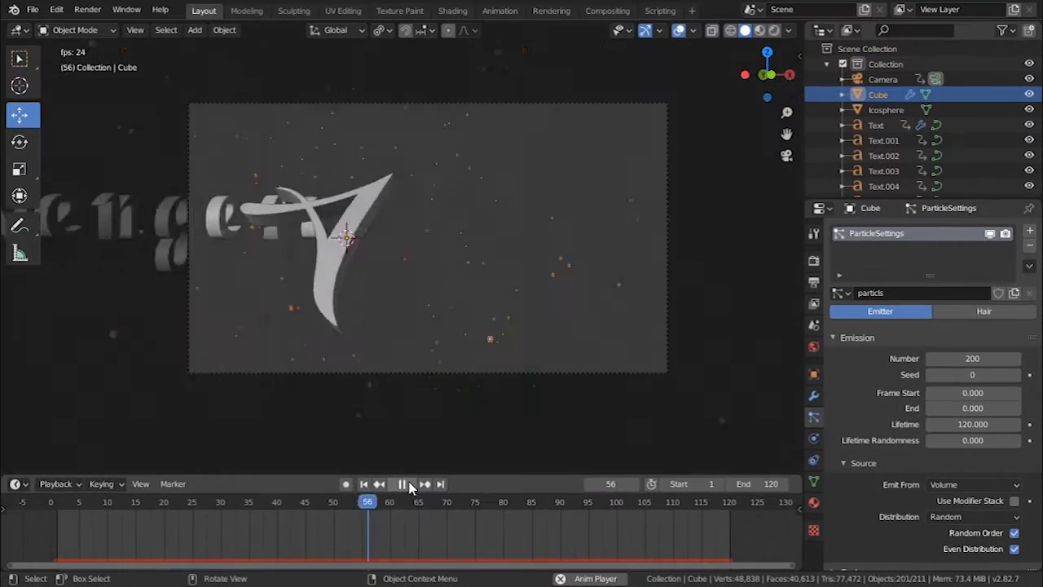
left_click(294, 459)
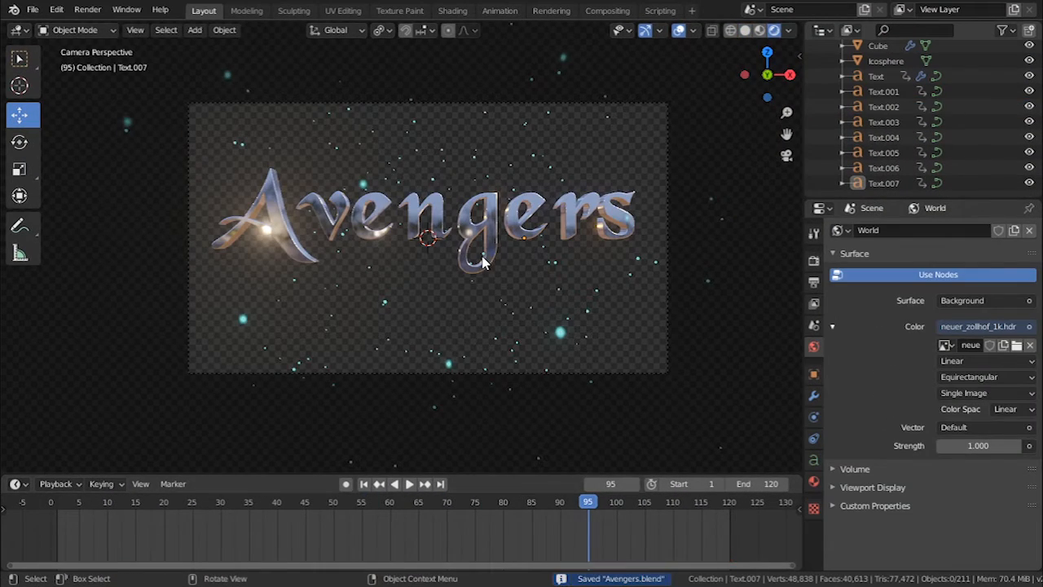
Add a Box Mask node in the compositor and stretch the mask to a width of 1.126 and a height of 0.248.
left_click(607, 10)
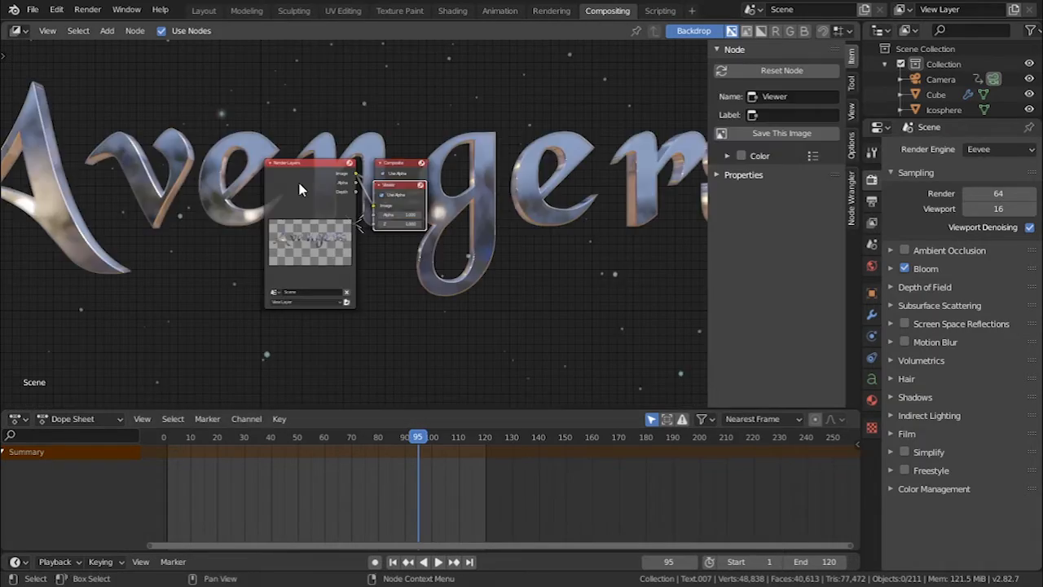
key("shift+a")
mouse_move(122, 326)
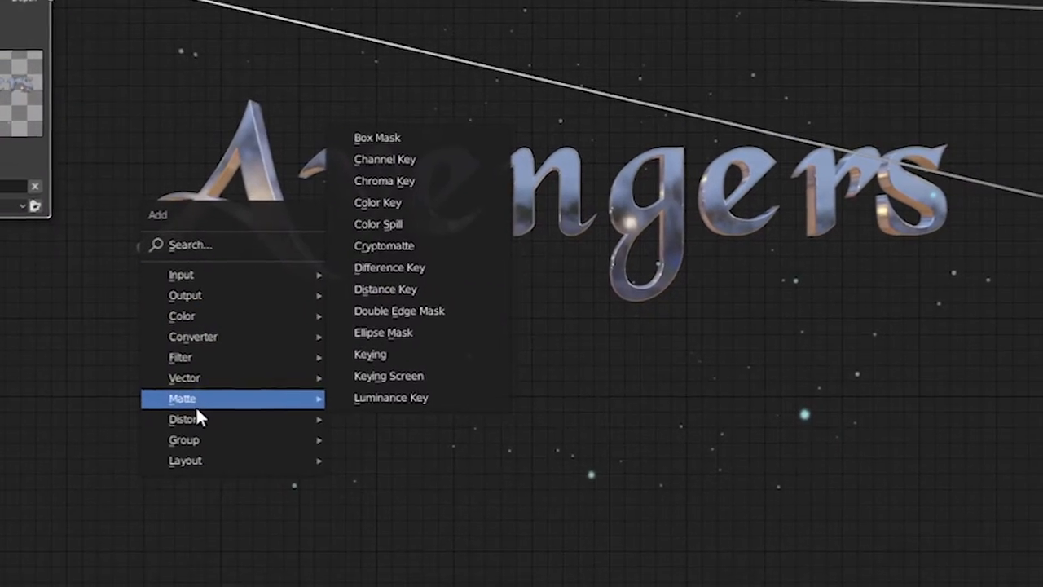
left_click(349, 170)
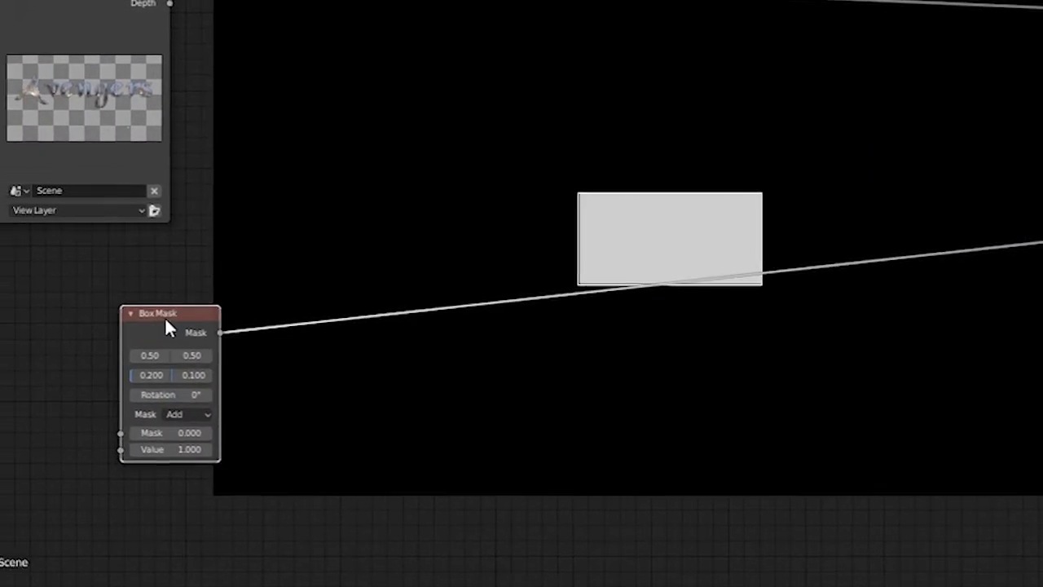
left_click_drag(151, 375, 198, 375)
left_click_drag(163, 338, 89, 357)
Insert a Blur node after the Box Mask, using Fast Gaussian with Relative enabled.
key("shift+a")
mouse_move(302, 189)
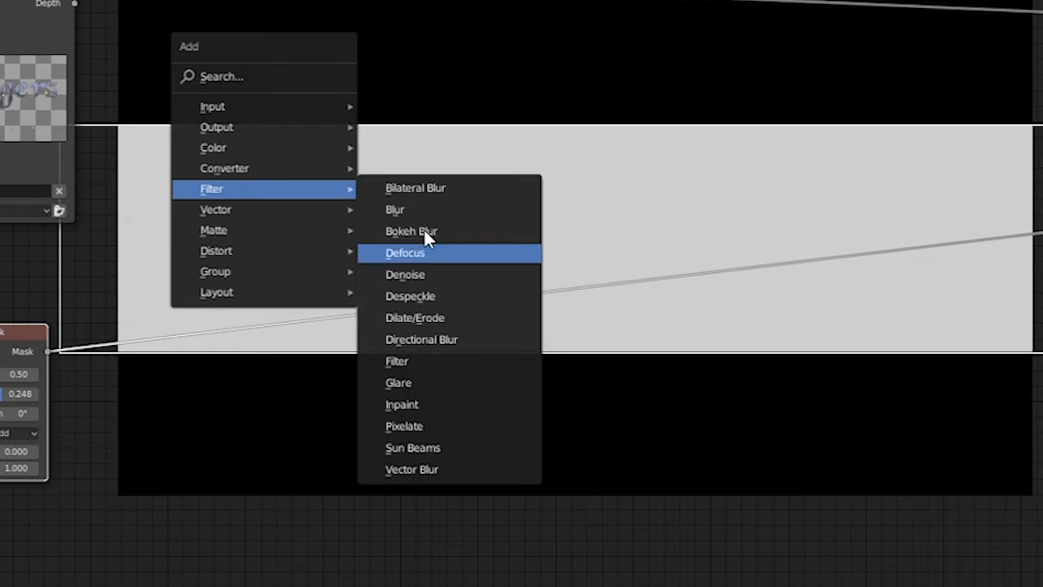
left_click(407, 209)
left_click(272, 295)
scroll(273, 295, "up", 1)
middle_click_drag(276, 306, 379, 282)
left_click(364, 265)
left_click(352, 393)
left_click_drag(304, 259, 286, 259)
left_click(307, 284)
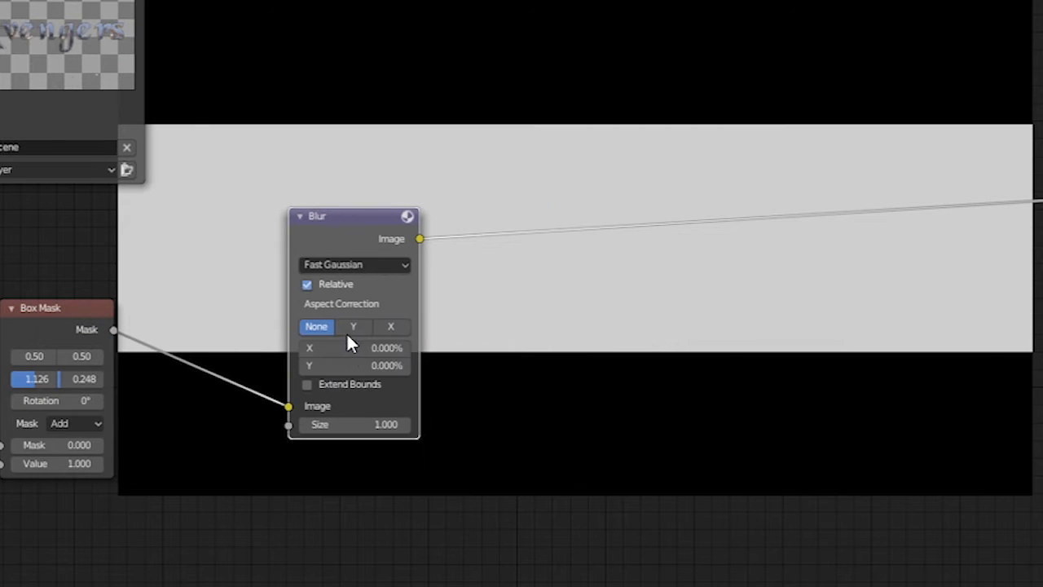
Set the Blur node's X and Y amounts to 25%.
type("40")
key("Return")
type("30")
left_click_drag(351, 349, 374, 365)
key("Return")
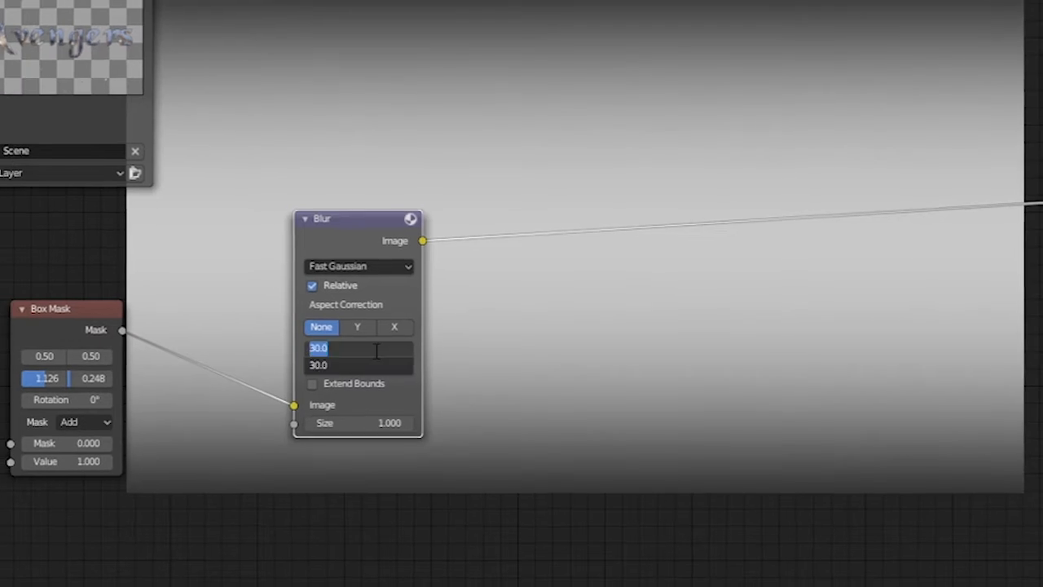
type("25")
key("Return")
Insert a Mix node after the Blur node, with the blurred mask driving its Fac.
key("shift+a")
mouse_move(558, 152)
left_click(713, 302)
left_click(543, 229)
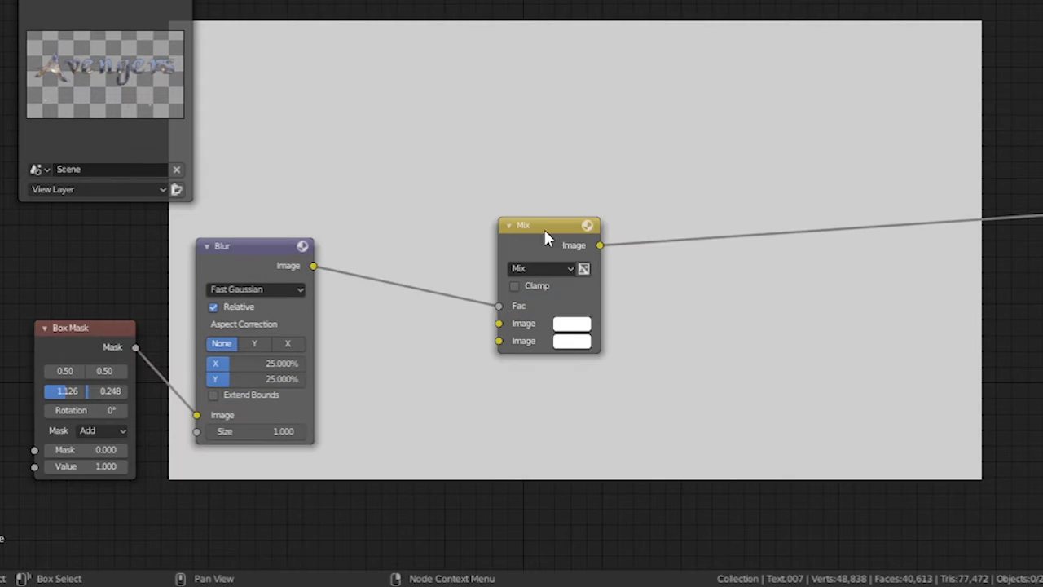
Colour the Mix node's inputs purple and teal blue as a background gradient, and place the Blur and Mix nodes closer together.
left_click(572, 341)
left_click_drag(623, 153, 631, 130)
left_click_drag(688, 115, 659, 156)
left_click(572, 323)
left_click_drag(690, 154, 688, 172)
left_click_drag(538, 226, 473, 235)
left_click_drag(298, 274, 289, 312)
left_click_drag(492, 245, 447, 245)
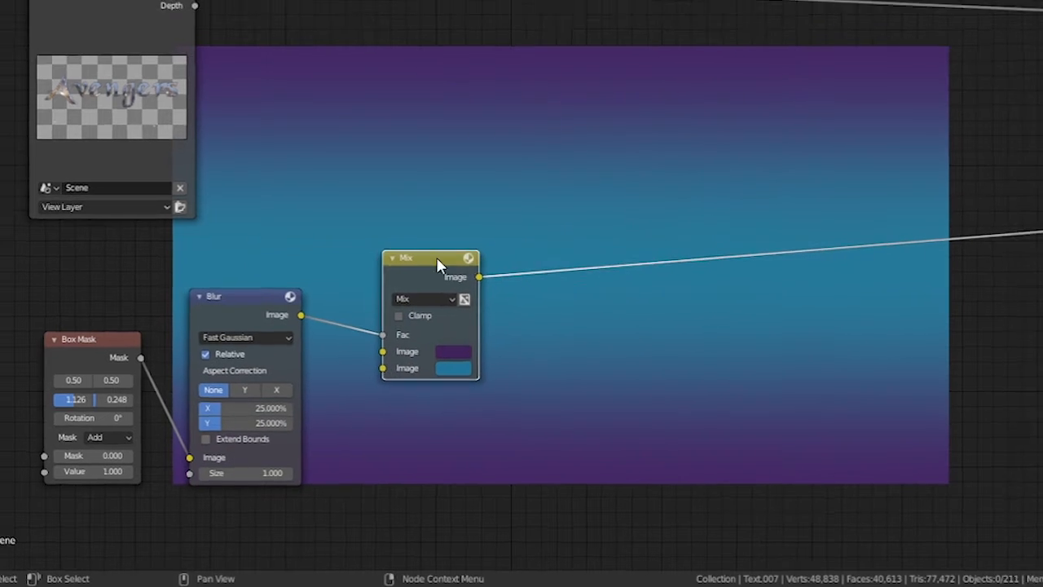
Duplicate the Mix node after the gradient and overlay the Render Layers Image on it, using Alpha as the Fac.
key("shift+d")
left_click(634, 75)
left_click_drag(202, 50, 456, 210)
left_click_drag(202, 64, 522, 220)
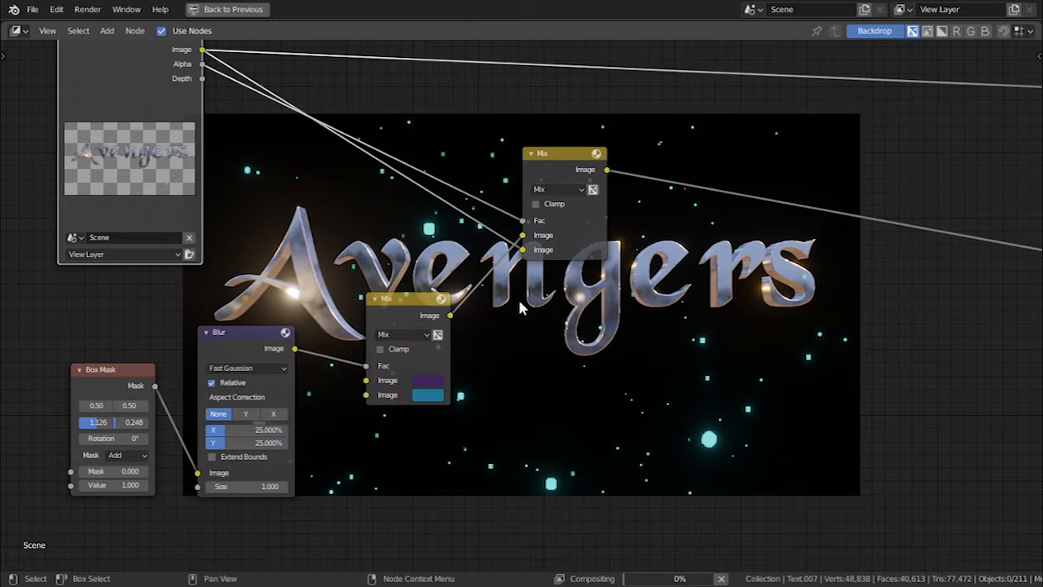
Change the gradient's purple to dark blue and spread the compositing nodes apart.
left_click(427, 380)
left_click_drag(492, 266, 489, 217)
left_click_drag(102, 371, 33, 372)
left_click_drag(241, 332, 172, 355)
left_click_drag(407, 299, 316, 370)
left_click_drag(52, 384, 27, 416)
left_click_drag(548, 176, 489, 183)
left_click_drag(130, 102, 66, 124)
left_click_drag(316, 369, 288, 380)
left_click_drag(486, 172, 425, 212)
Add a Streaks Glare node after the overlay Mix node, with 4 iterations, 4 streaks and a Fade of 0.8.
key("shift+a")
left_click(704, 331)
left_click(595, 185)
left_click(634, 226)
left_click(638, 254)
left_click(645, 260)
left_click(675, 356)
left_click(675, 335)
key("Return")
left_click_drag(706, 378, 670, 378)
Set the Streaks Glare's Threshold to 1.5 and its quality to High.
left_click(673, 316)
type("1.5")
key("Return")
left_click(664, 228)
left_click(664, 243)
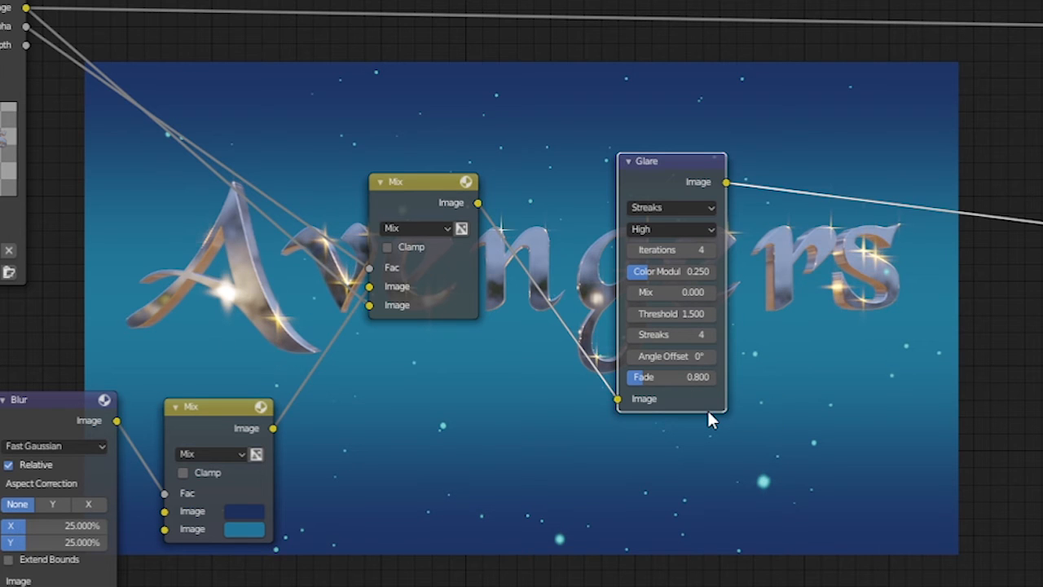
Duplicate the Glare node after the first one and switch the copy to Fog Glow at High quality.
left_click_drag(687, 180, 624, 188)
key("shift+d")
left_click(825, 192)
left_click(813, 219)
left_click(806, 275)
Move the two Mix nodes and both Glare nodes lower, clear of the title in the backdrop.
left_click_drag(423, 183, 420, 325)
left_click_drag(226, 440, 226, 477)
left_click_drag(607, 169, 596, 364)
left_click_drag(794, 176, 813, 302)
Reset the Fog Glow Glare's Threshold to 1.0 and set its Mix to -0.1.
key("BackSpace")
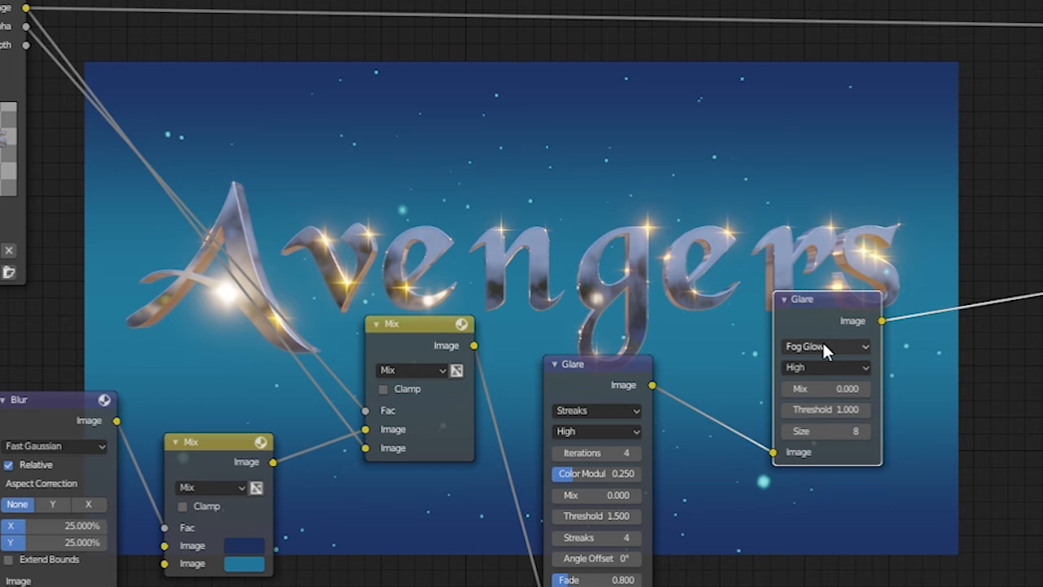
left_click(818, 388)
type("-.1")
key("Return")
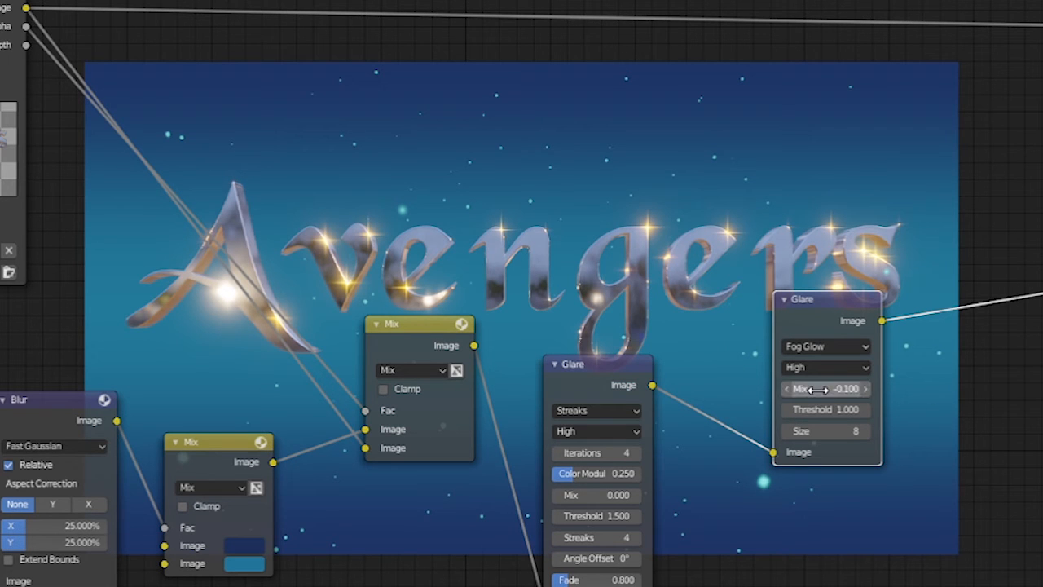
Add an Ellipse Mask node, preview it in the Viewer, and enlarge it to width 0.989 and height 0.595.
scroll(949, 403, "down", 3)
key("shift+a")
mouse_move(766, 433)
left_click(915, 370)
left_click(779, 356)
scroll(748, 438, "up", 3)
middle_click_drag(748, 438, 633, 446)
left_click(823, 391, "ctrl+shift")
left_click_drag(766, 433, 819, 433)
left_click_drag(840, 433, 874, 433)
scroll(522, 293, "down", 1)
Duplicate the Blur node after the Ellipse Mask, set X and Y to 20%, and move both nodes below the Glare chain.
left_click(63, 351)
middle_click_drag(63, 352, 63, 328)
key("shift+d")
left_click(858, 298)
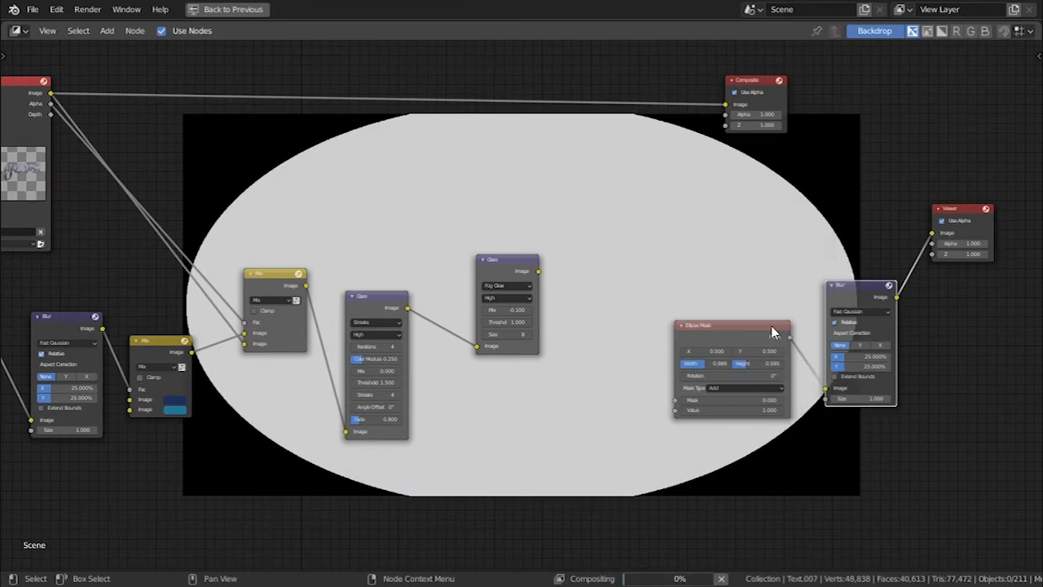
left_click_drag(872, 378, 740, 489)
left_click_drag(854, 288, 783, 319)
left_click_drag(794, 396, 788, 396)
left_click_drag(635, 402, 526, 438)
left_click_drag(763, 321, 634, 399)
Add a Mix node with the blurred ellipse as Fac, black as first colour and the Fog Glow image as second input.
scroll(693, 329, "up", 1)
key("shift+a")
left_click(843, 329)
left_click(827, 283)
left_click_drag(541, 266, 827, 385)
left_click_drag(827, 371, 828, 355)
scroll(852, 398, "down", 1)
left_click(864, 365)
left_click_drag(928, 334, 852, 334)
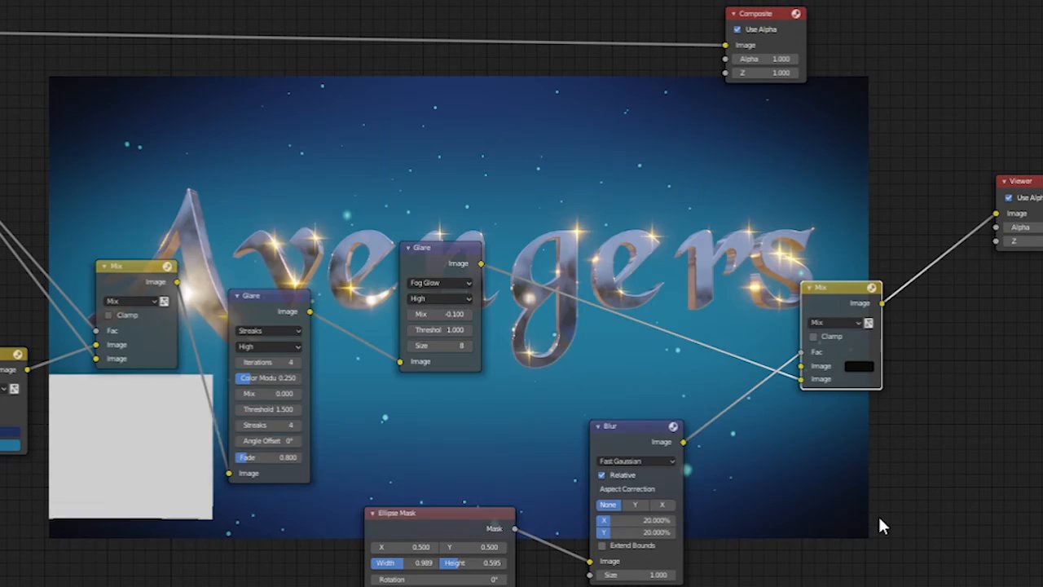
Insert an RGB Curves node between the Fog Glow Glare and the vignette Mix, adjust its curve, and rearrange the surrounding nodes.
middle_click_drag(878, 514, 514, 461)
scroll(515, 432, "up", 3)
scroll(515, 432, "down", 2)
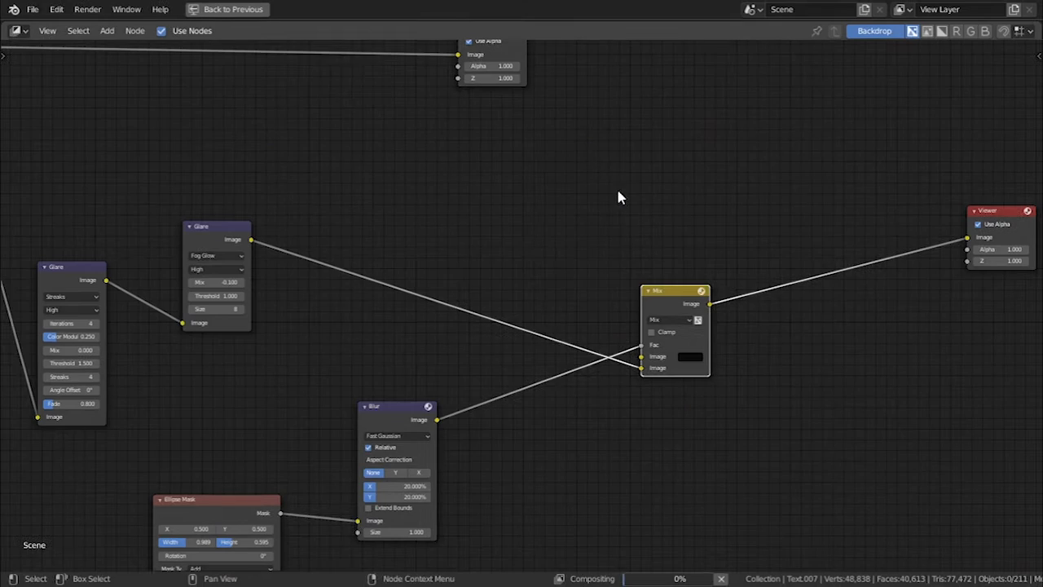
key("shift+a")
mouse_move(619, 183)
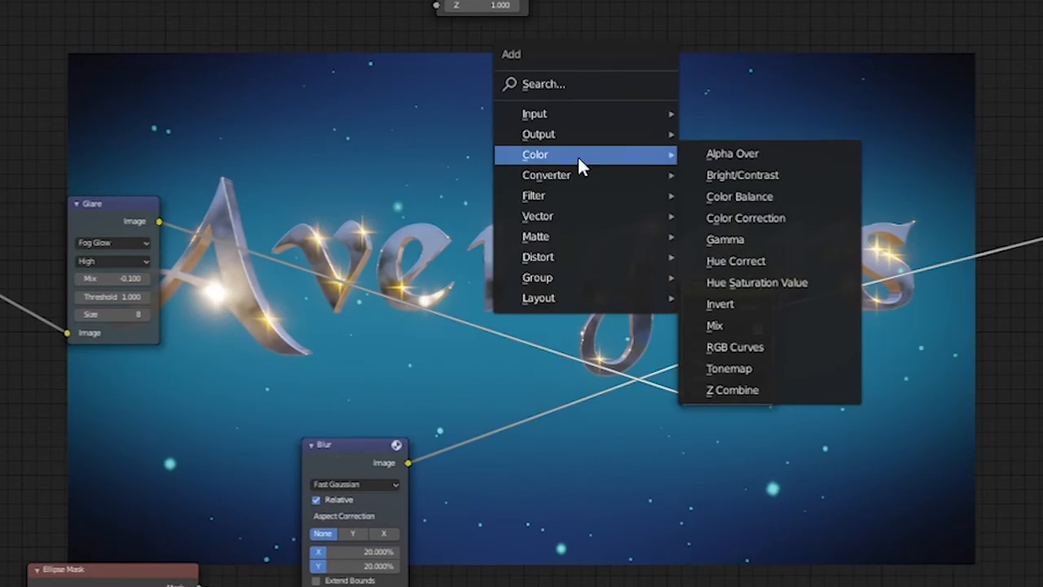
left_click(736, 348)
left_click(413, 127)
left_click_drag(453, 287, 461, 295)
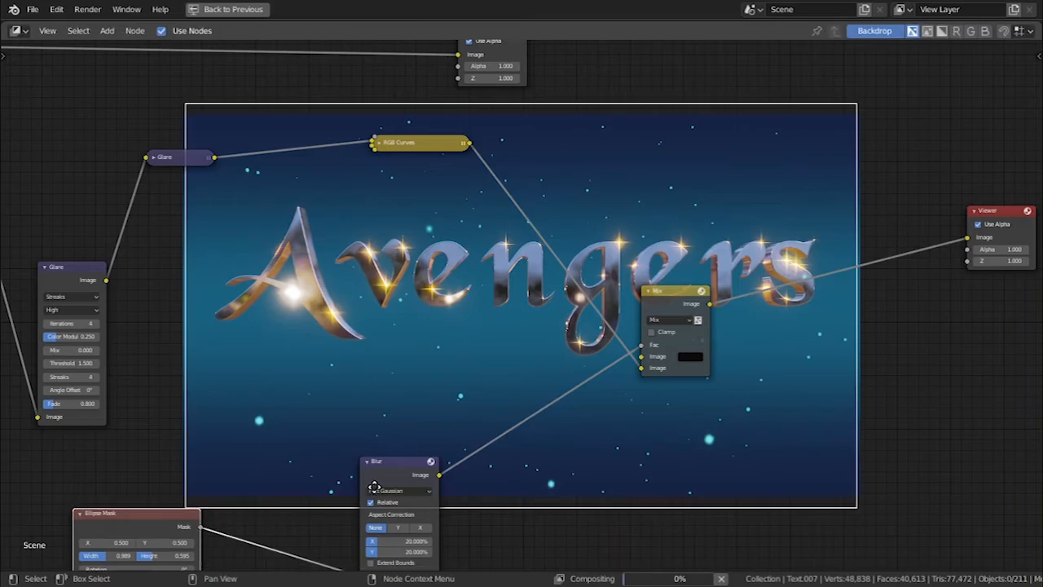
key("g")
Add another Box Mask node, preview it in the Viewer, and size the mask to 1.052 by 0.478.
key("shift+a")
mouse_move(593, 241)
left_click(805, 239)
left_click(690, 148, "ctrl+shift")
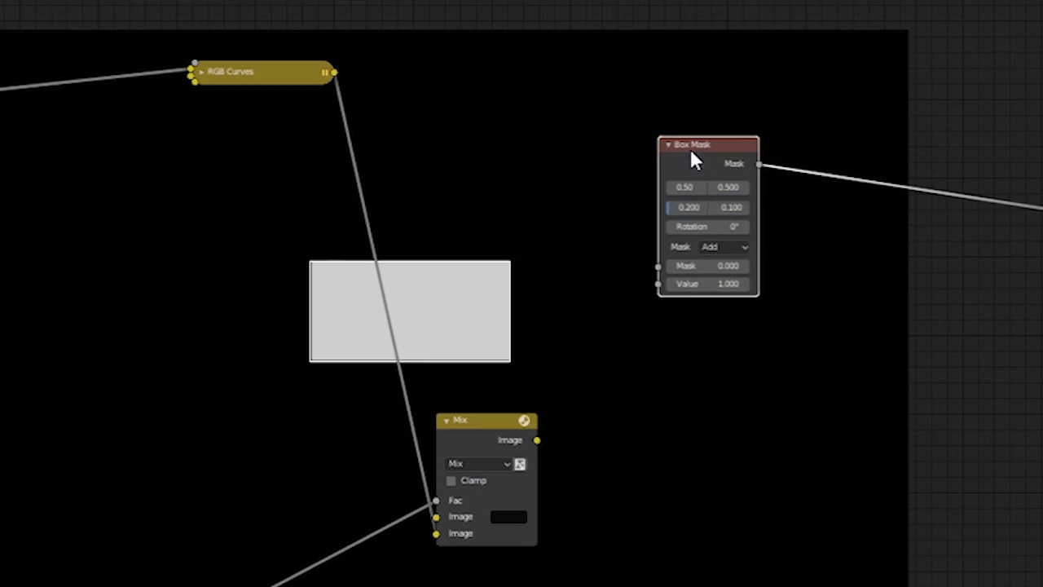
left_click_drag(686, 207, 737, 207)
left_click_drag(708, 144, 647, 136)
Add a Mix node with the new Box Mask as Fac and the vignette Mix result as its second Image.
key("shift+a")
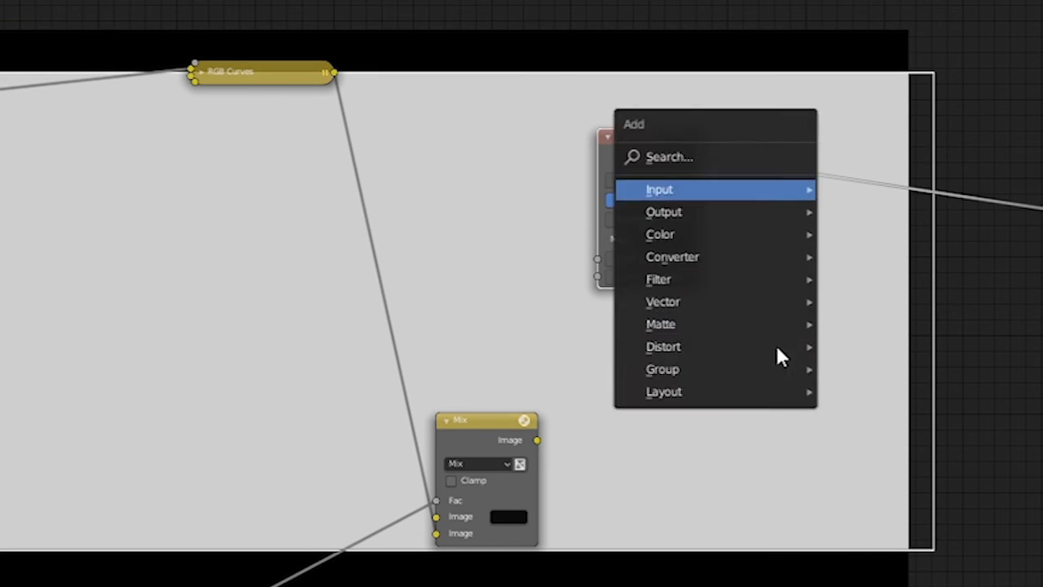
mouse_move(784, 233)
left_click(853, 434)
left_click(821, 234)
left_click_drag(699, 156, 821, 322)
left_click_drag(537, 440, 821, 355)
Make the letterbox bars of the last Mix node black, send its result to the Viewer, and save the file.
left_click(893, 338)
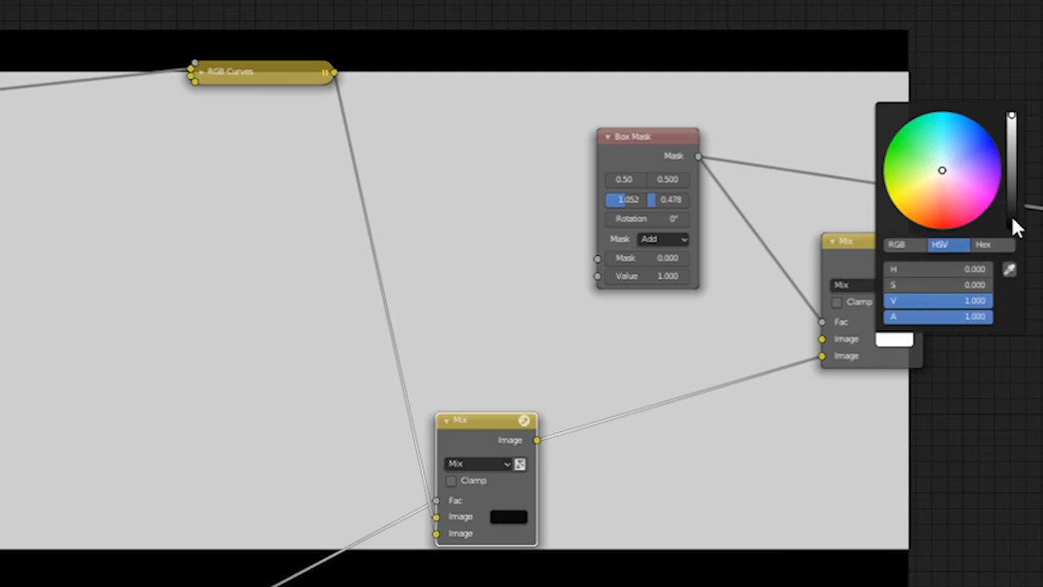
left_click(869, 259, "ctrl+shift")
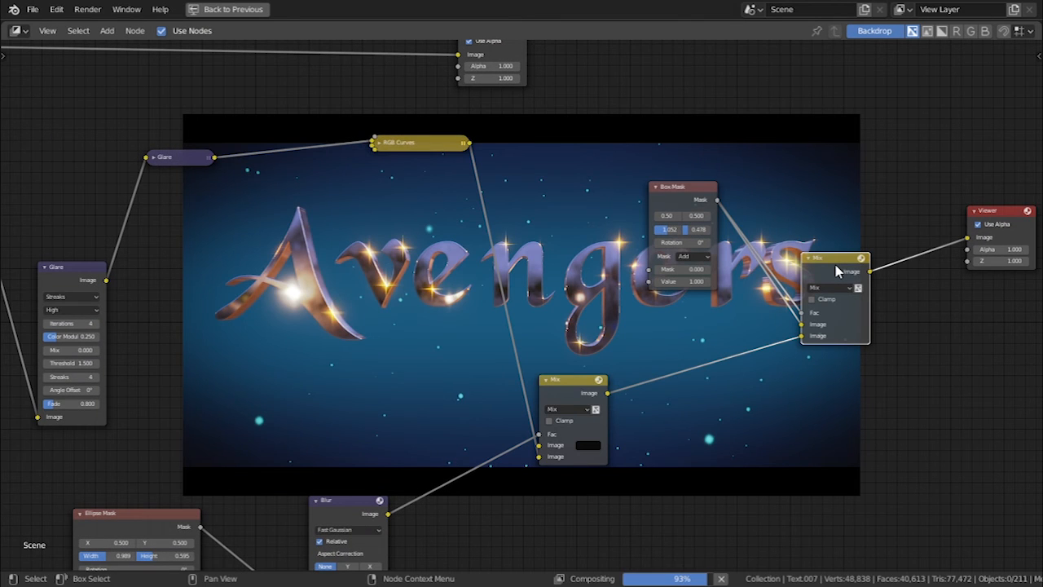
key("ctrl+s")
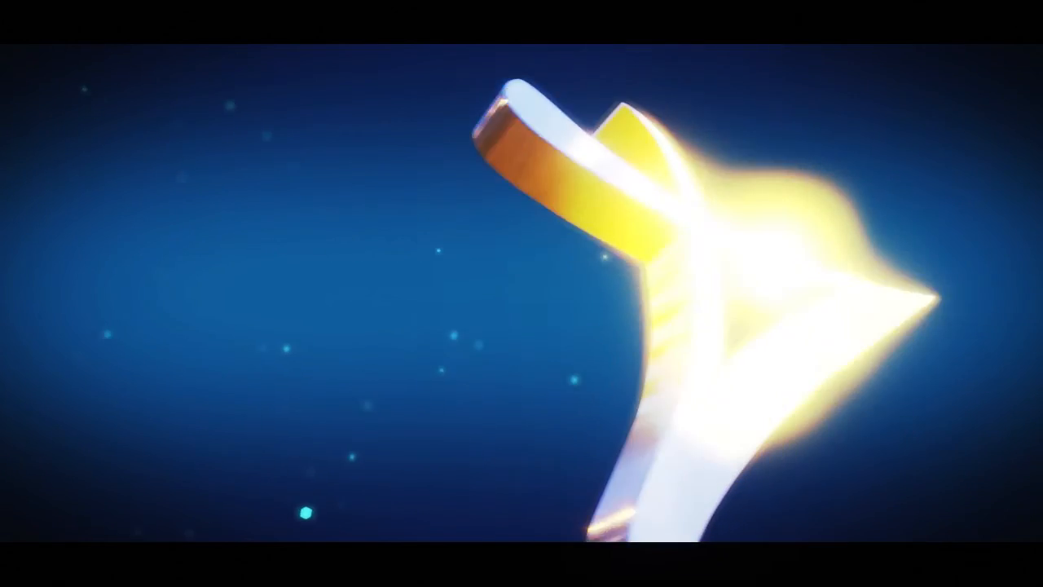